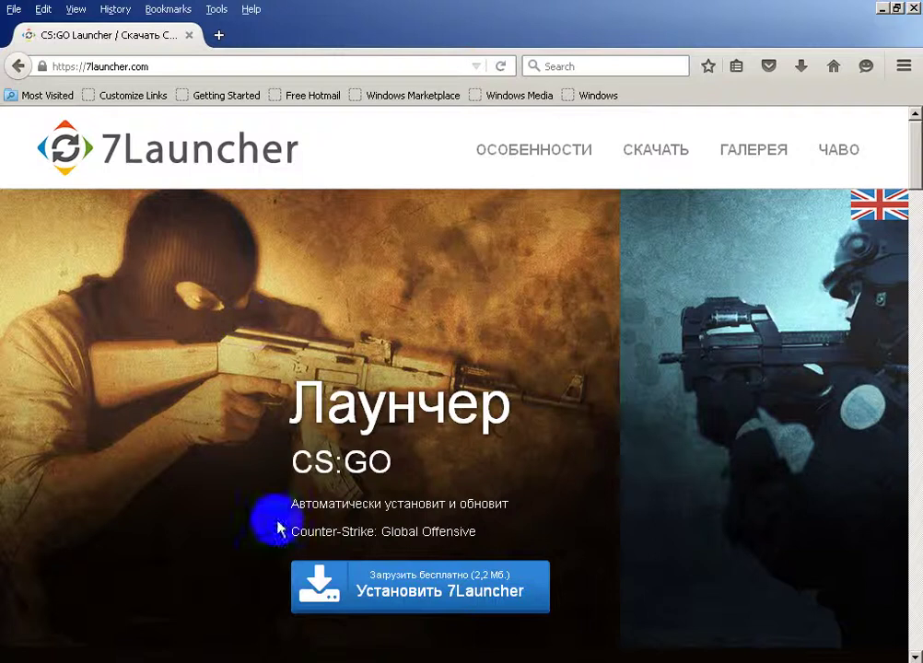
# Step: Download the CS:GO version of 7Launcher from the home page and save the installer 7l_csgo_setup.exe
pyautogui.click(324, 580)
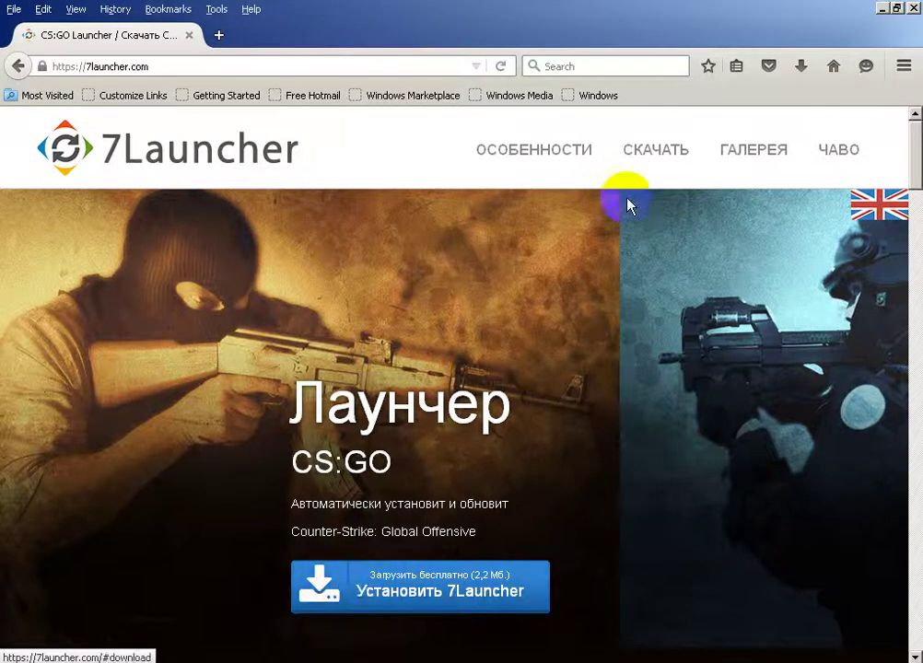
pyautogui.click(396, 594)
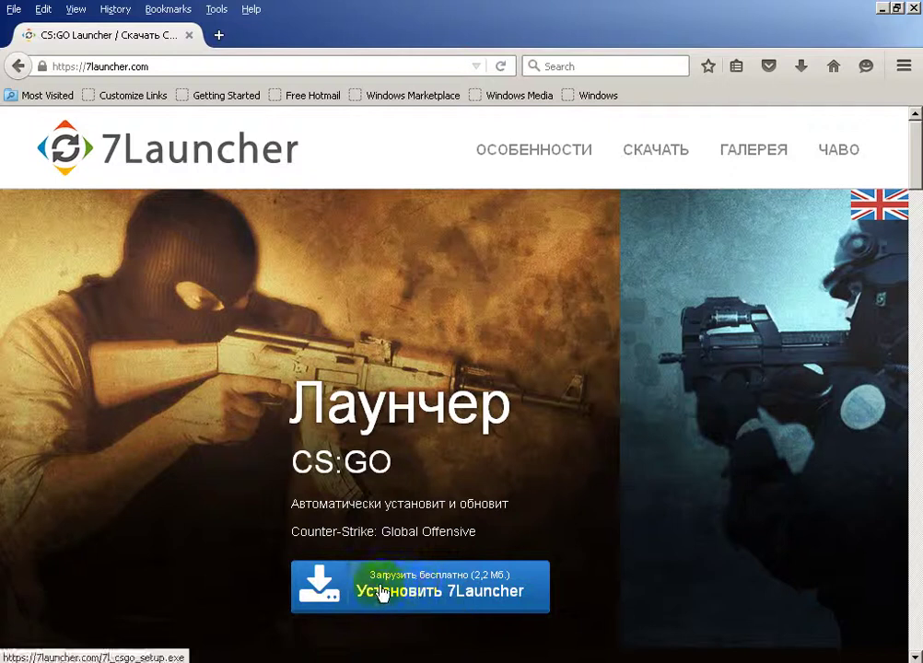
pyautogui.click(497, 302)
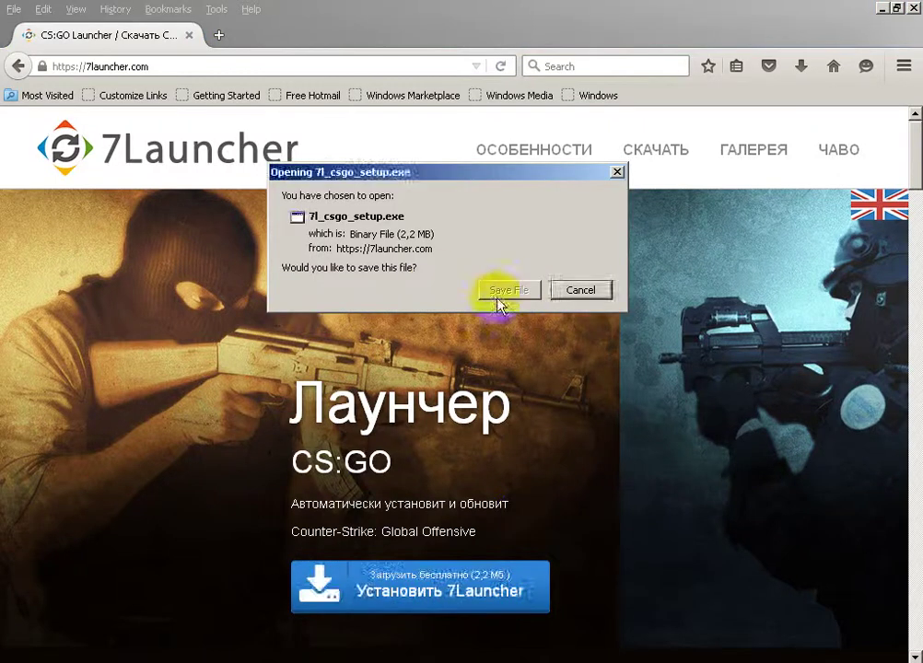
pyautogui.click(800, 70)
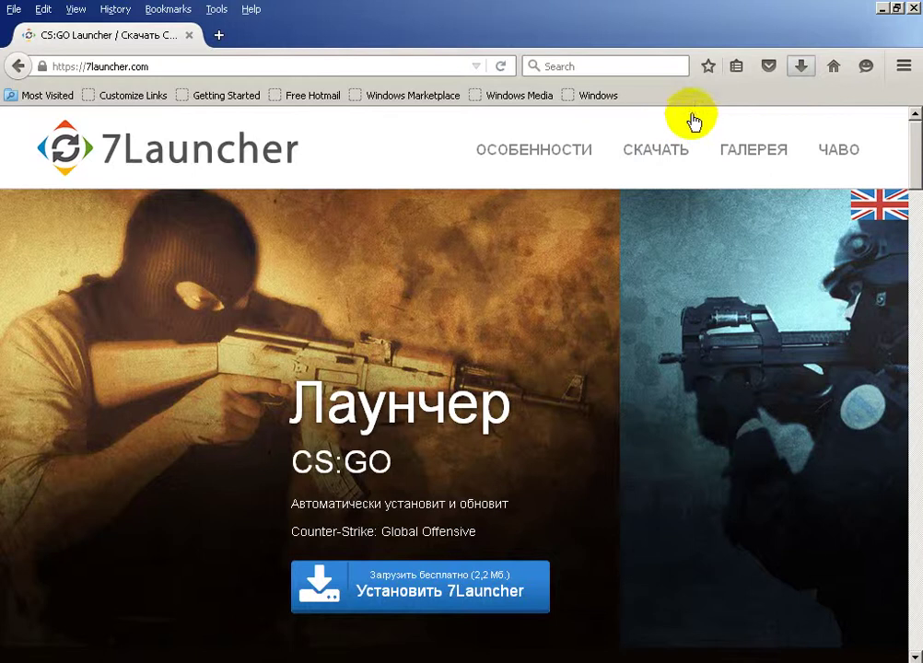
pyautogui.click(422, 290)
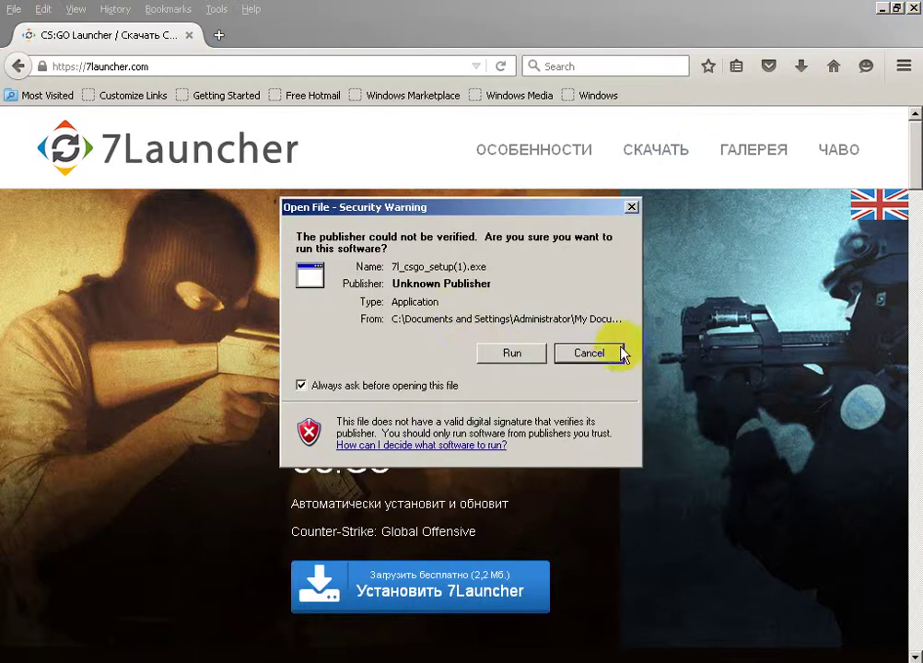
pyautogui.click(588, 354)
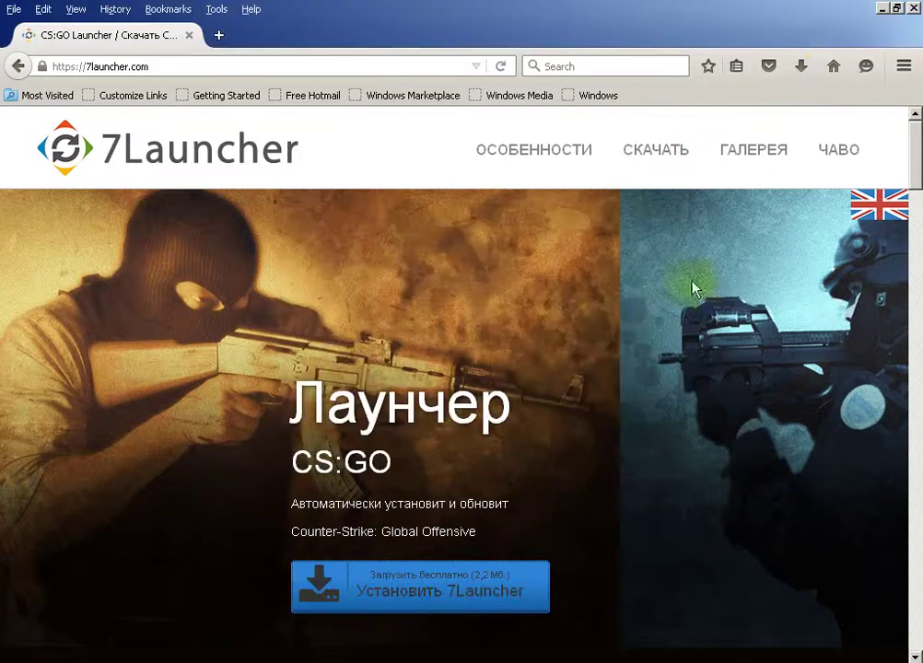
# Step: Run the downloaded 7Launcher setup file despite the unverified publisher and minimize the browser
pyautogui.click(804, 78)
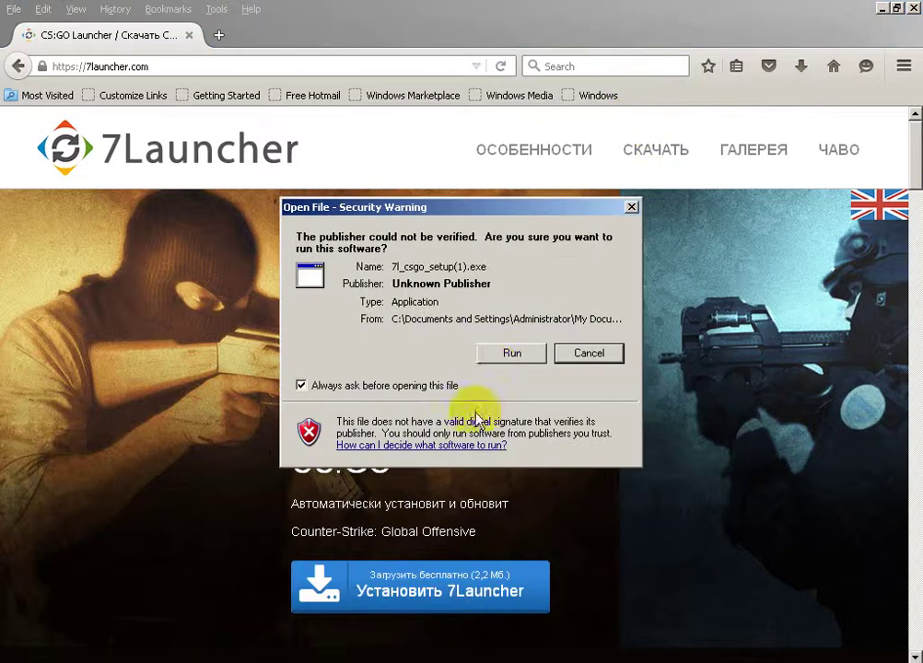
pyautogui.click(494, 360)
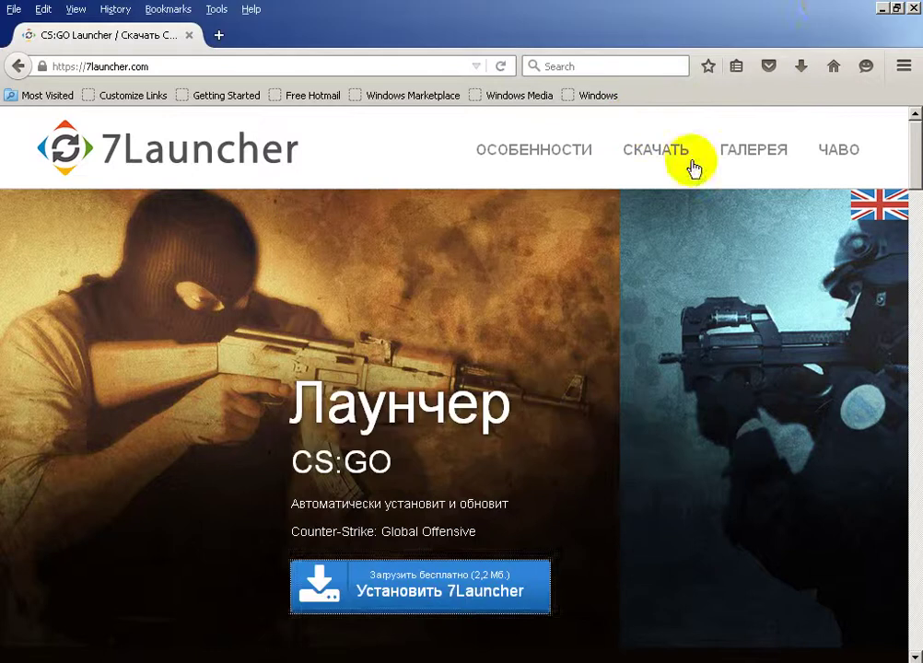
pyautogui.click(883, 9)
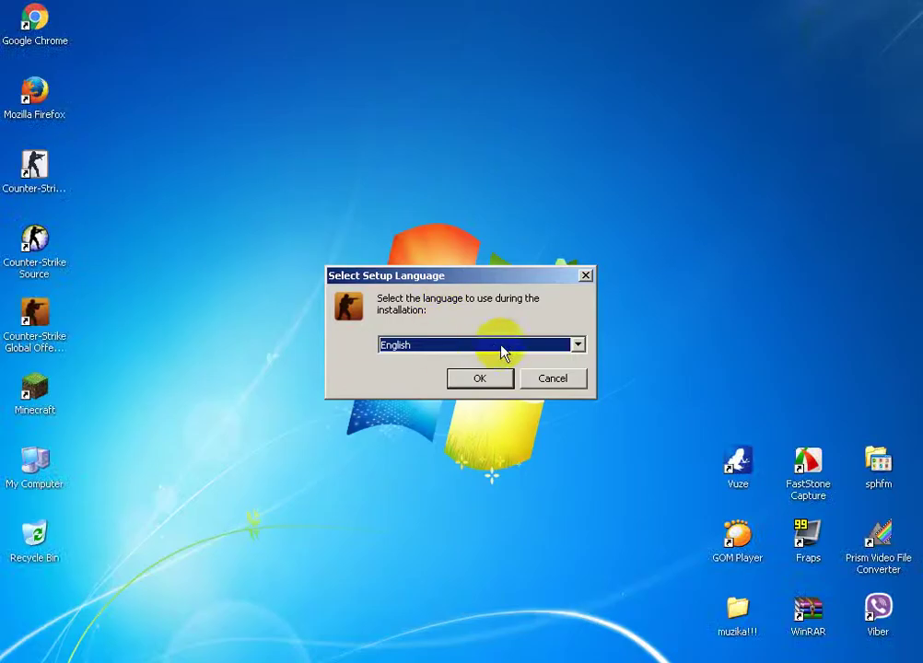
# Step: Choose English as the setup language and complete the CSGO Launcher installation wizard
pyautogui.click(511, 345)
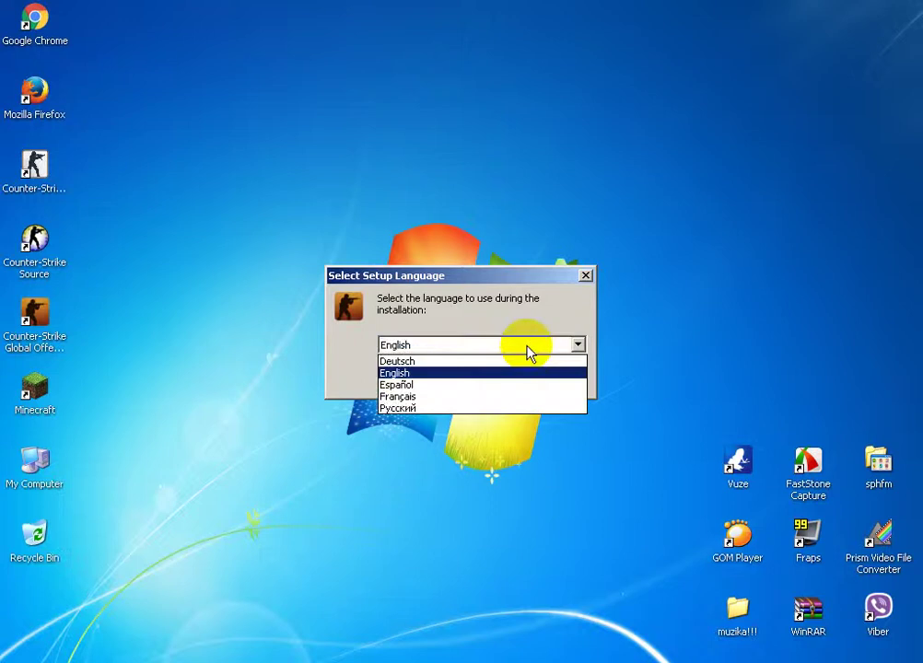
pyautogui.click(516, 373)
pyautogui.click(490, 381)
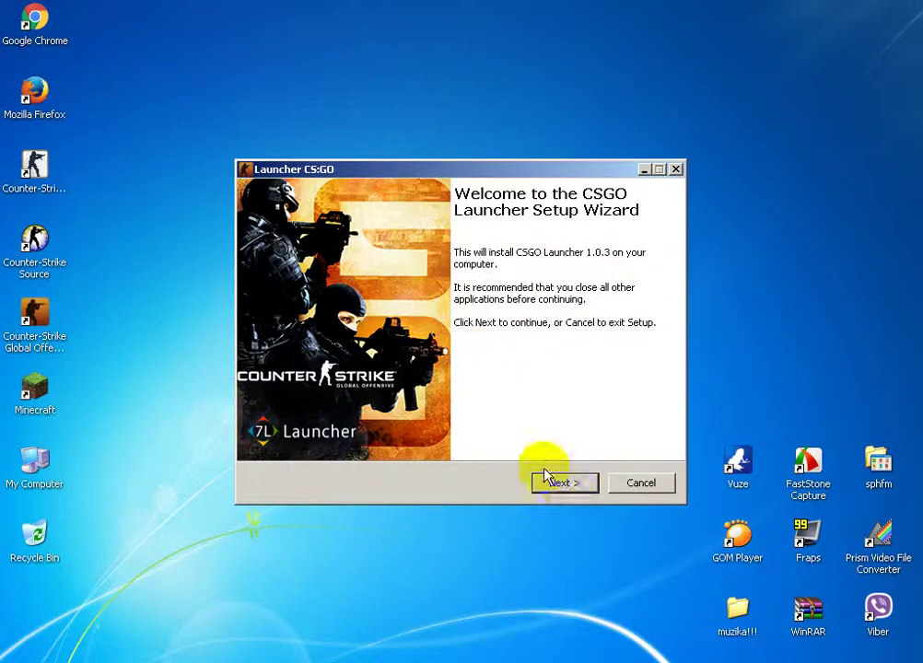
pyautogui.click(571, 488)
pyautogui.click(565, 487)
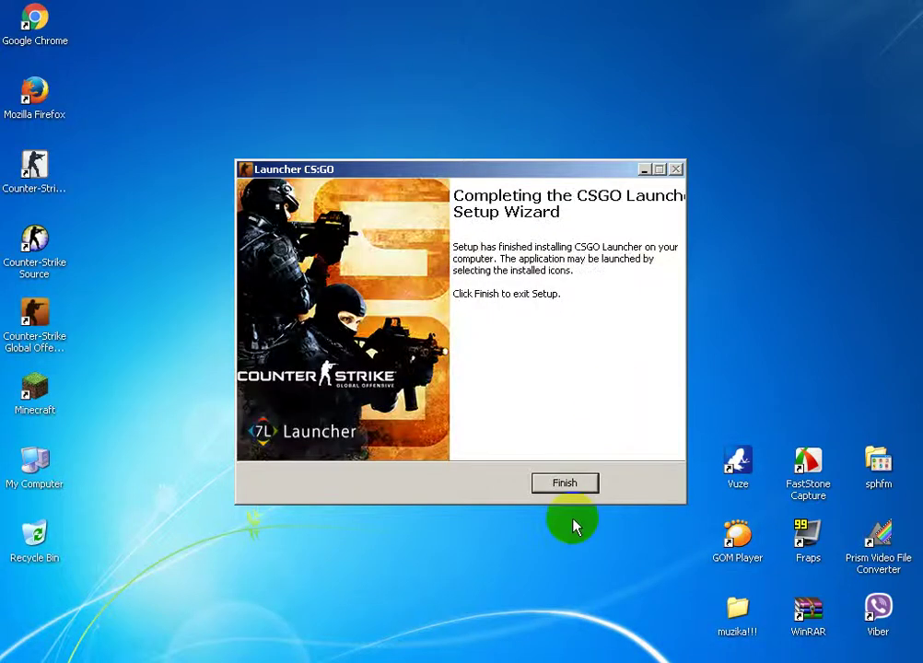
pyautogui.click(564, 483)
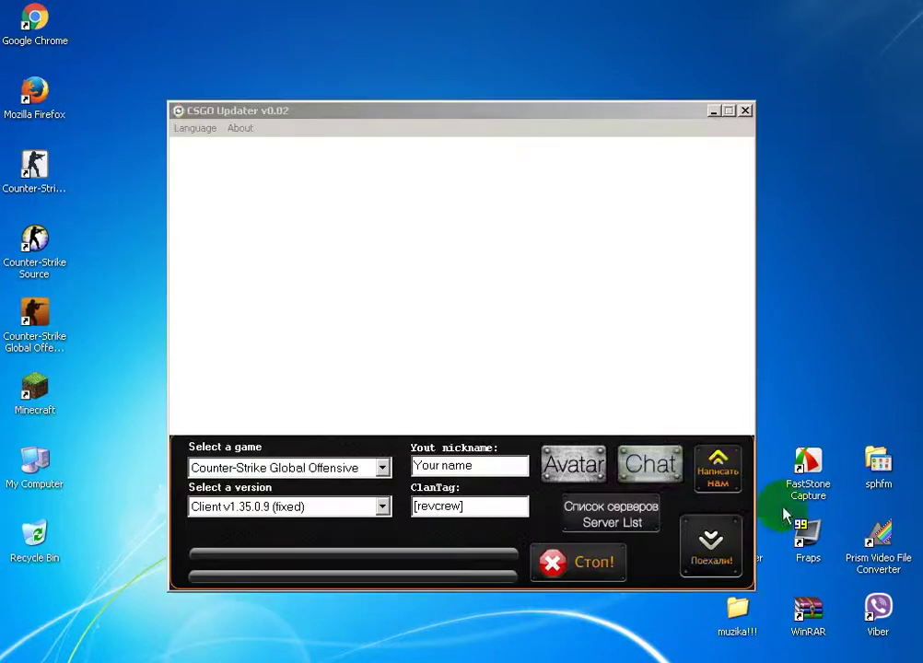
# Step: Reposition the CSGO Updater window on the desktop and stop its game file update
pyautogui.moveTo(496, 110); pyautogui.dragTo(442, 89)
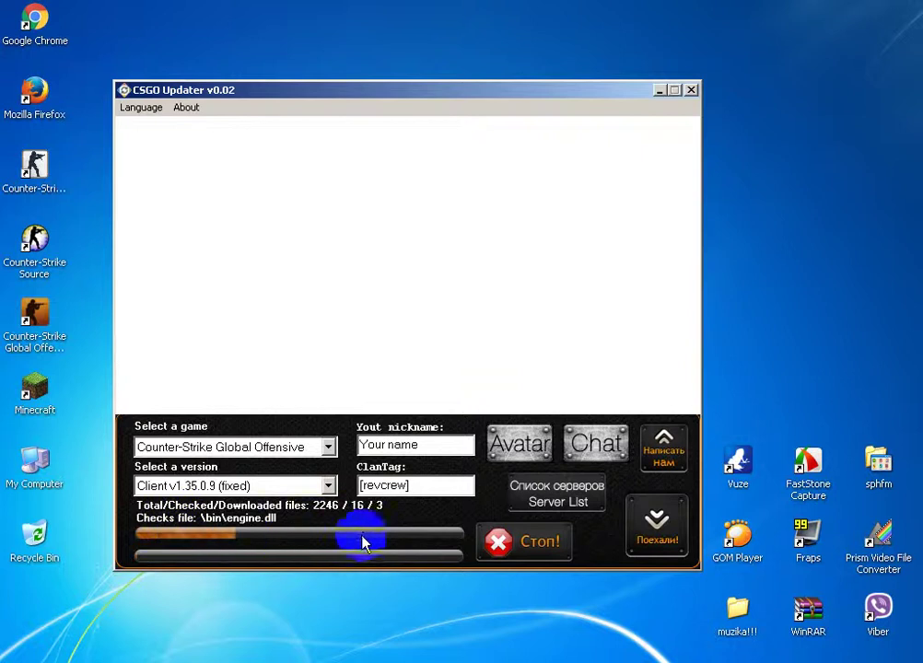
pyautogui.click(691, 90)
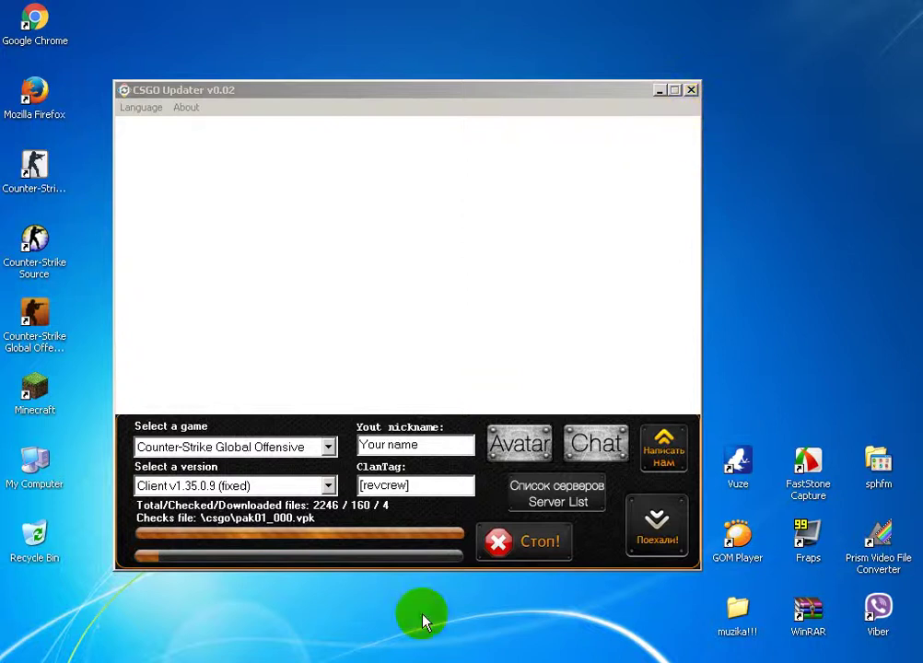
pyautogui.click(378, 560)
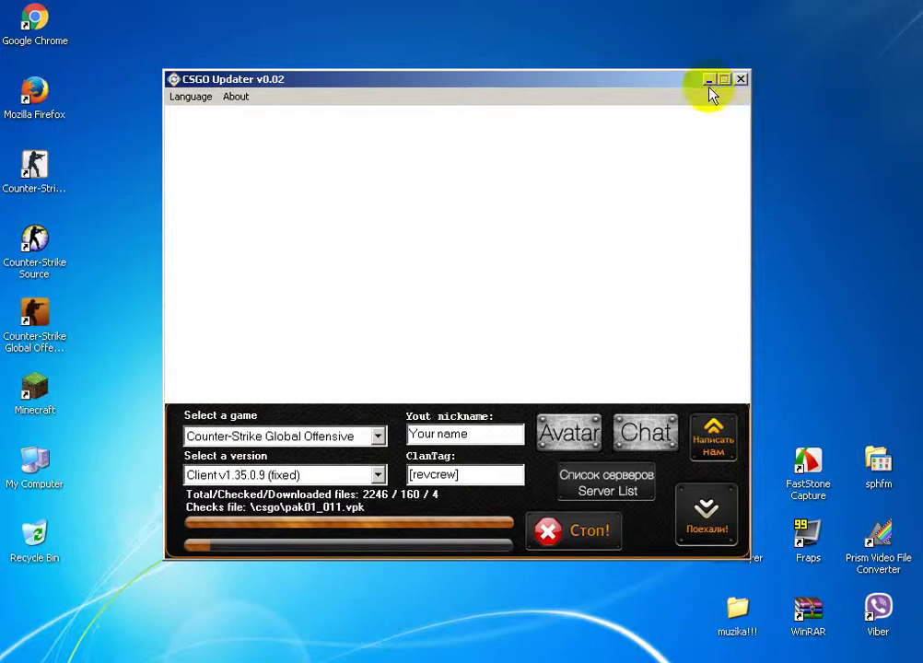
pyautogui.click(40, 398)
pyautogui.click(28, 319)
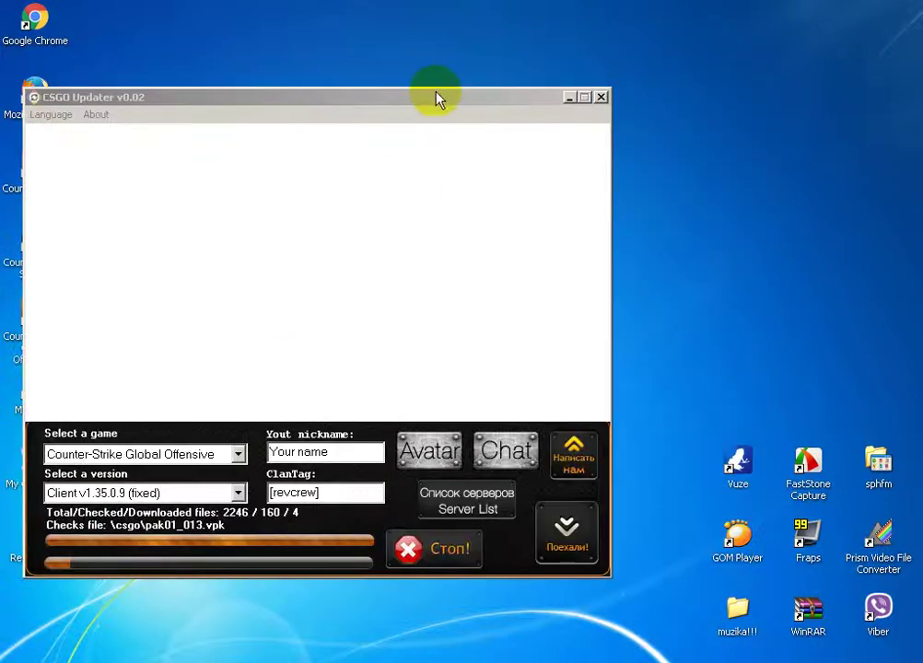
pyautogui.moveTo(461, 97); pyautogui.dragTo(498, 91)
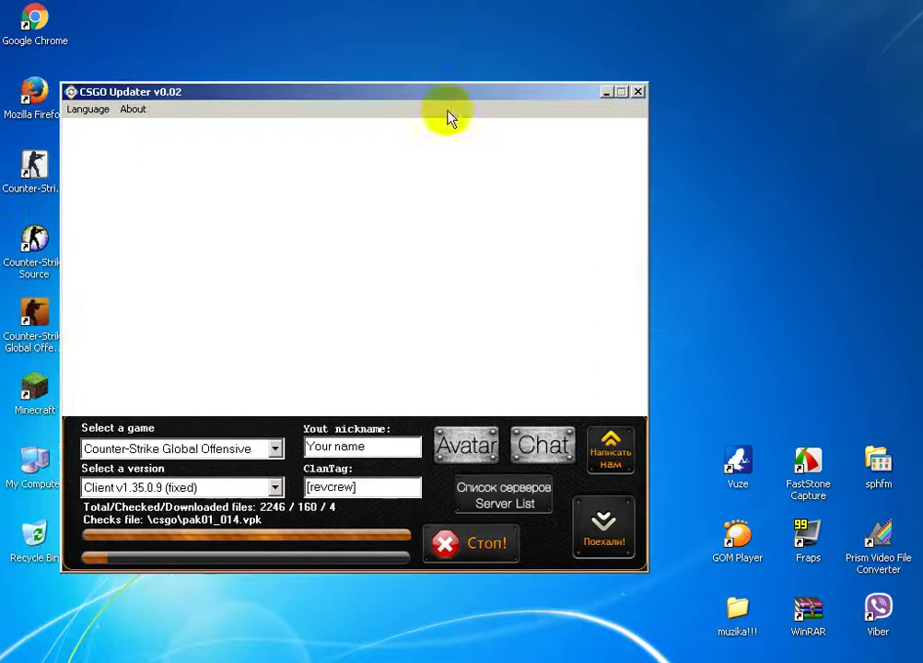
pyautogui.click(442, 545)
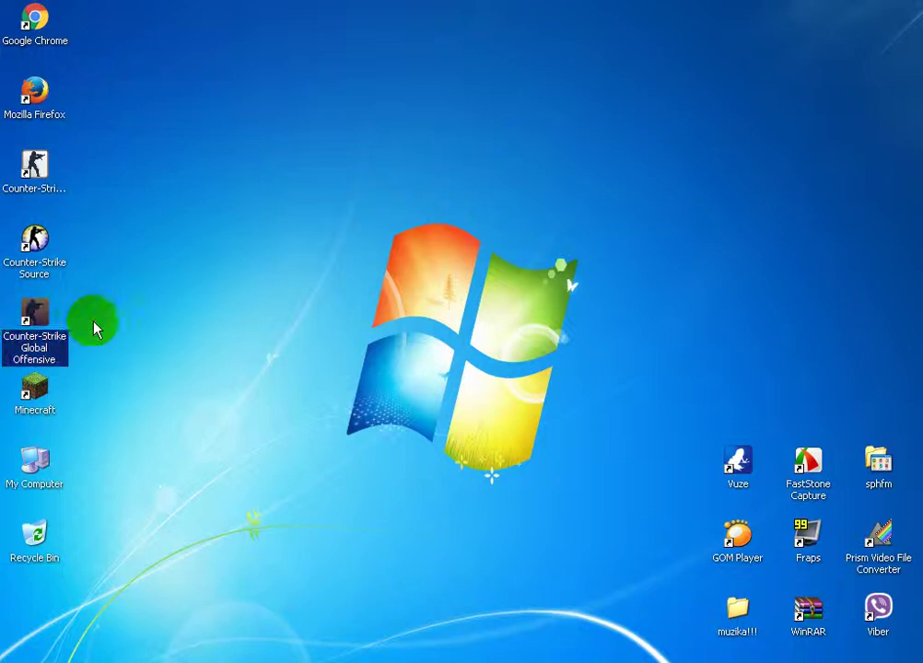
# Step: Start Counter-Strike Global Offensive through its desktop launcher with Client v1.35.0.9 (fixed) and close the in-game console
pyautogui.click(37, 340)
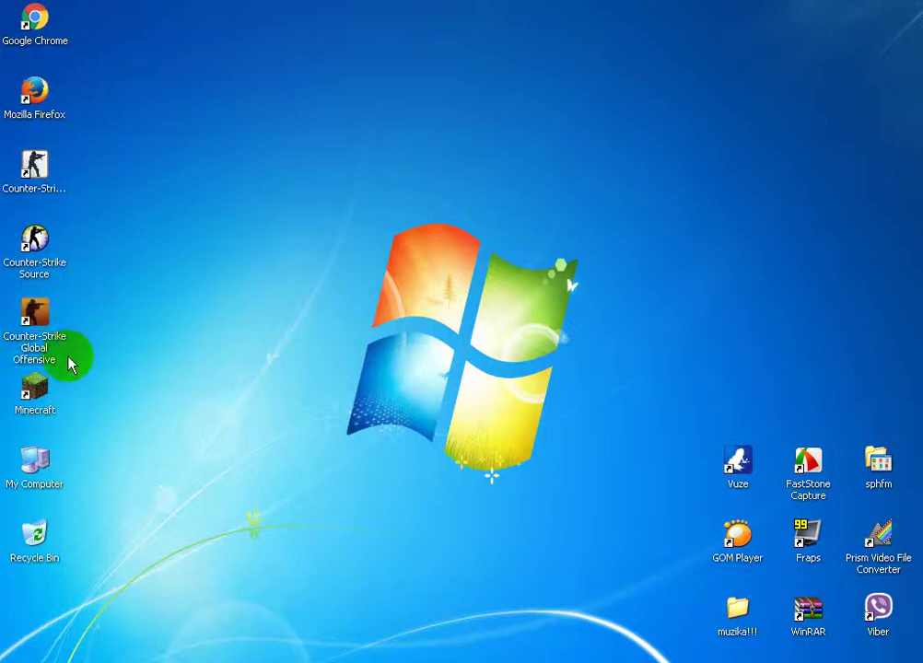
pyautogui.doubleClick(40, 346)
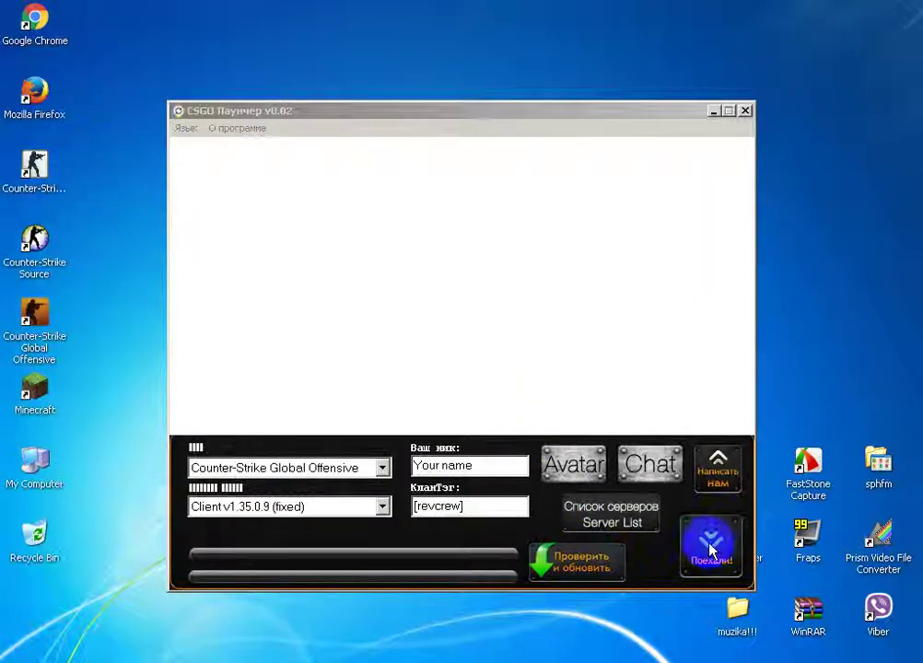
pyautogui.click(716, 545)
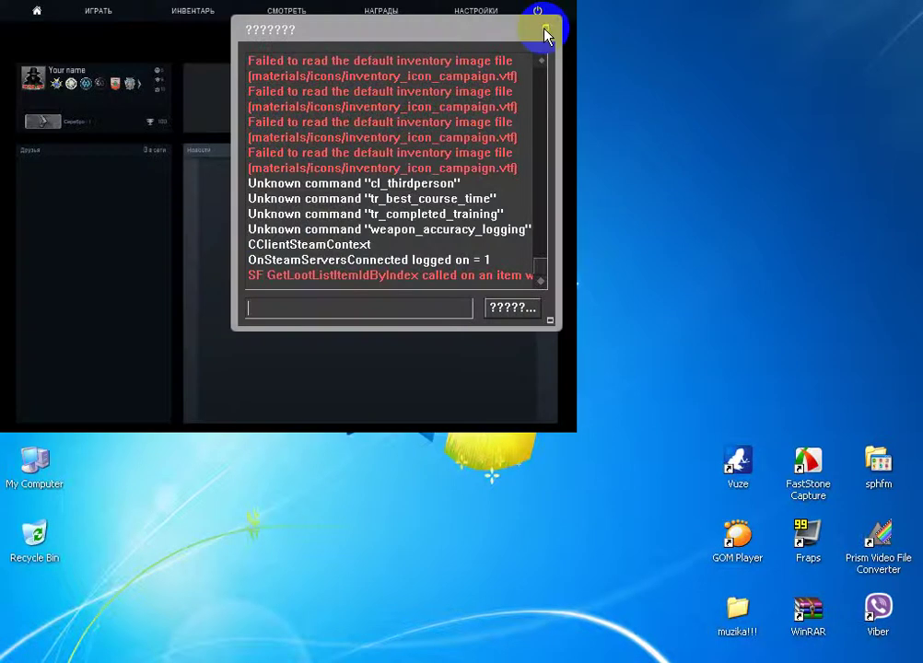
pyautogui.click(545, 31)
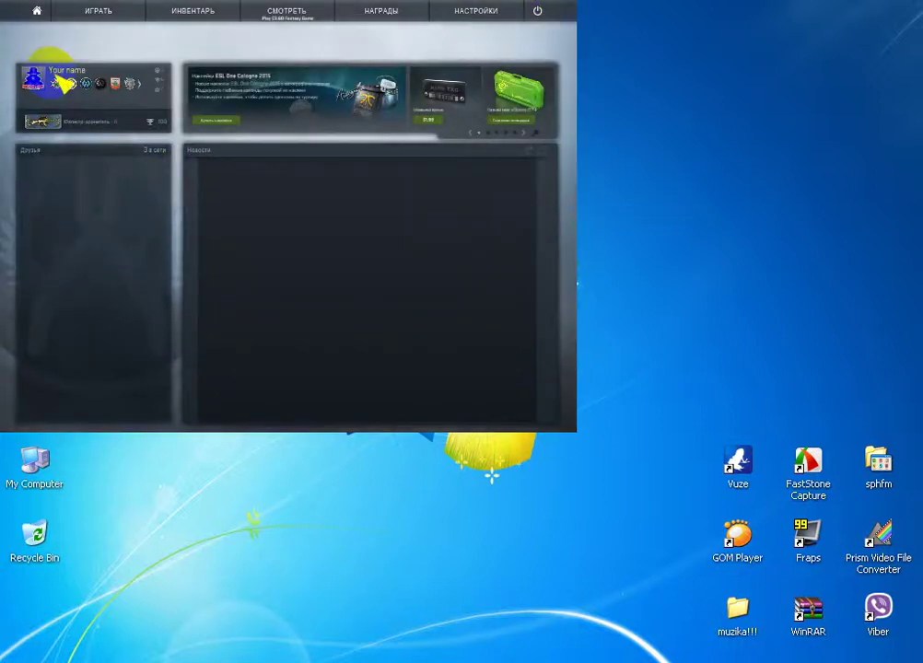
# Step: Open the community server browser from the game's main menu and look through the listed servers
pyautogui.click(96, 11)
pyautogui.click(92, 73)
pyautogui.click(312, 256)
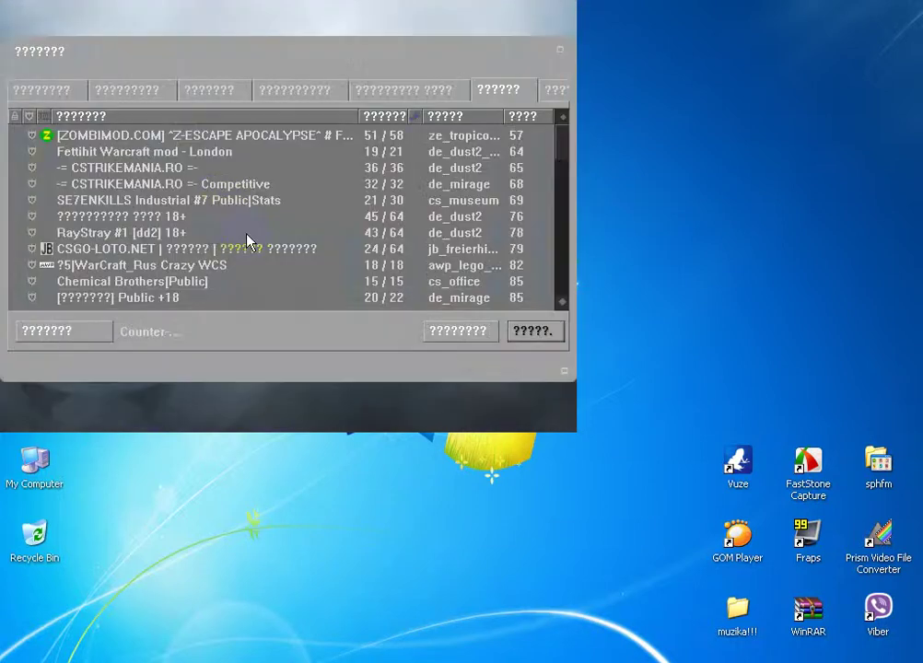
pyautogui.scroll(-5, 232, 221)
pyautogui.scroll(5, 228, 217)
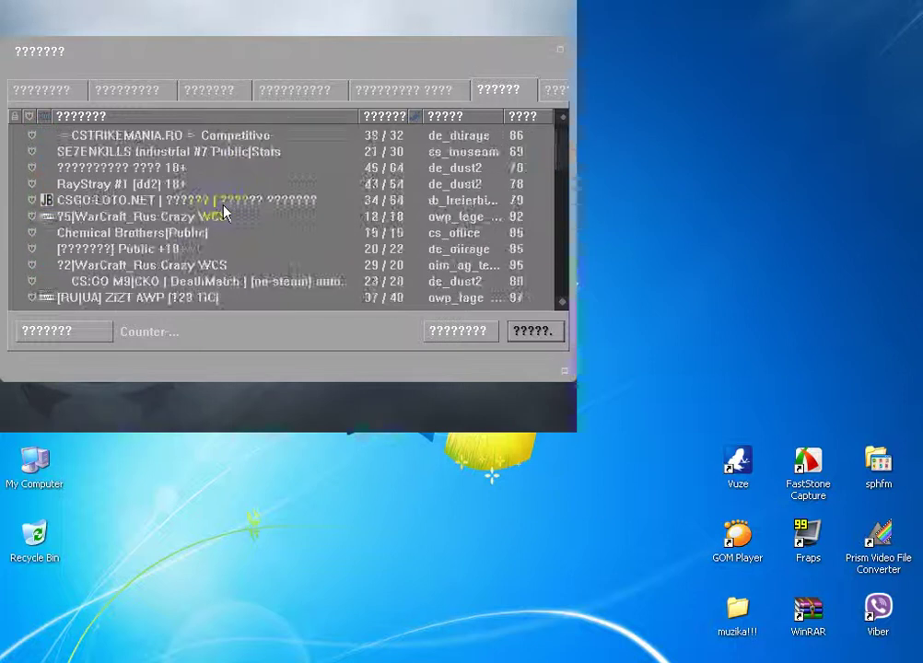
pyautogui.scroll(-2, 226, 212)
pyautogui.scroll(2, 155, 166)
# Step: Browse the first server category, select the 18+ server running de_dust2, and close the server browser
pyautogui.click(70, 93)
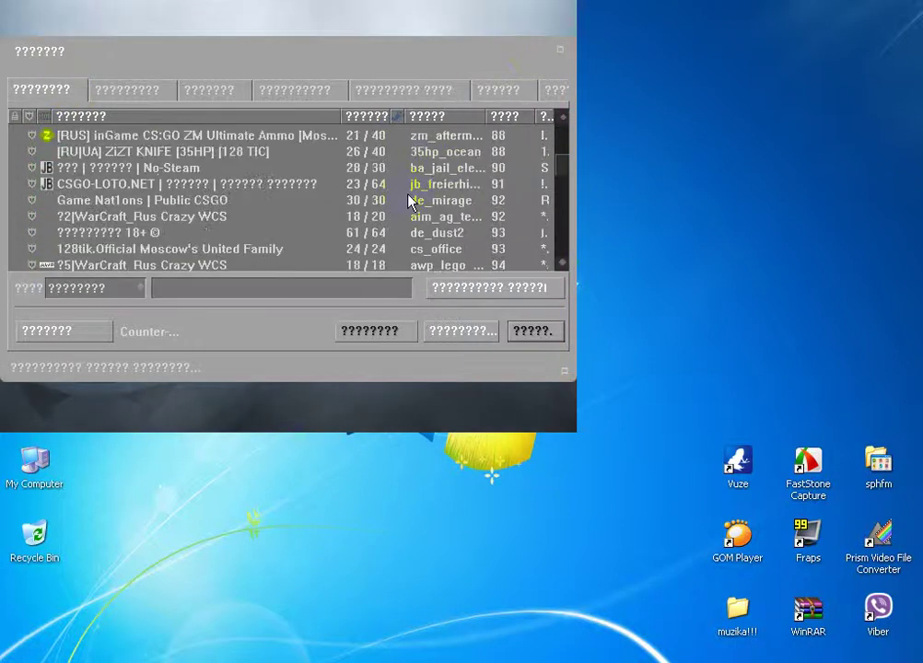
pyautogui.click(410, 198)
pyautogui.scroll(-1, 409, 198)
pyautogui.click(411, 188)
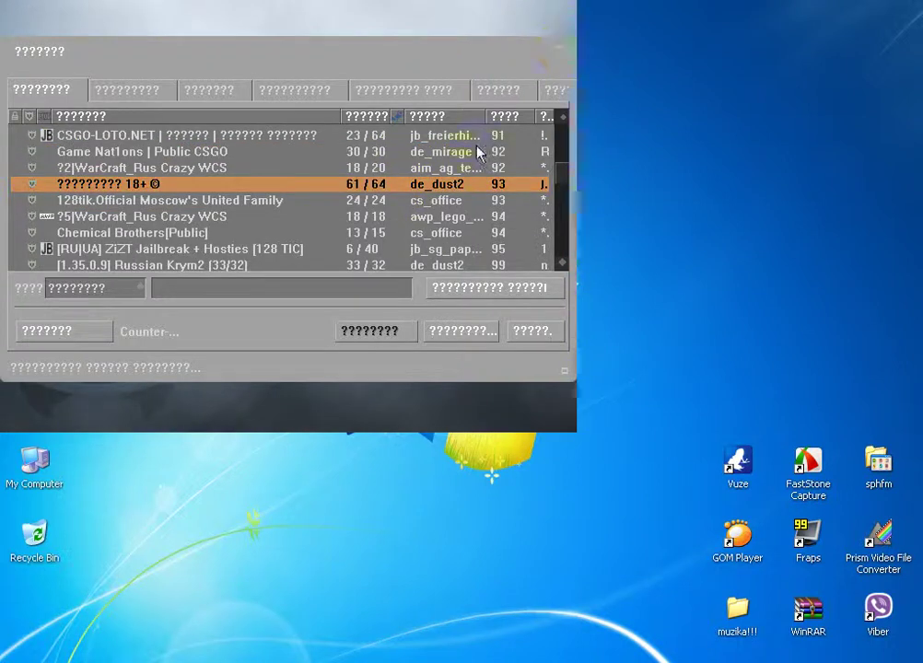
pyautogui.click(552, 46)
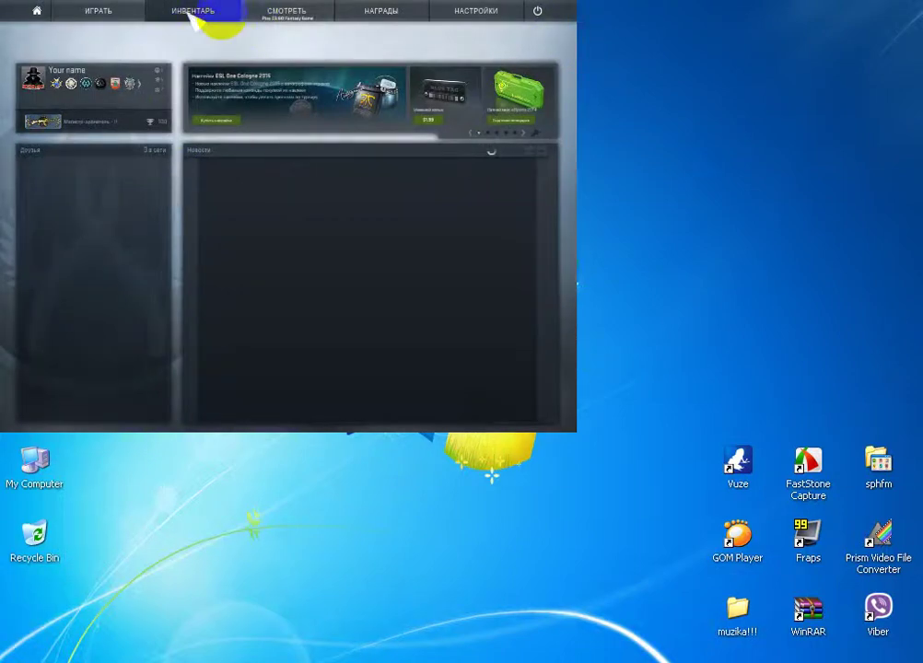
# Step: Open the inventory's loadout and equip the StatTrak™ CZ75-Auto | Изумруд pistol
pyautogui.click(197, 21)
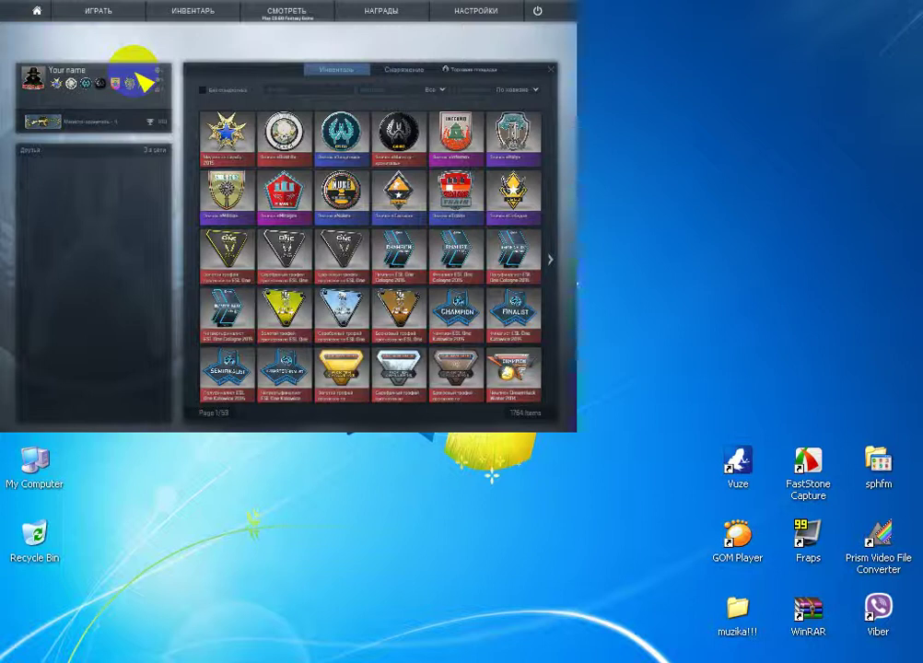
pyautogui.click(398, 74)
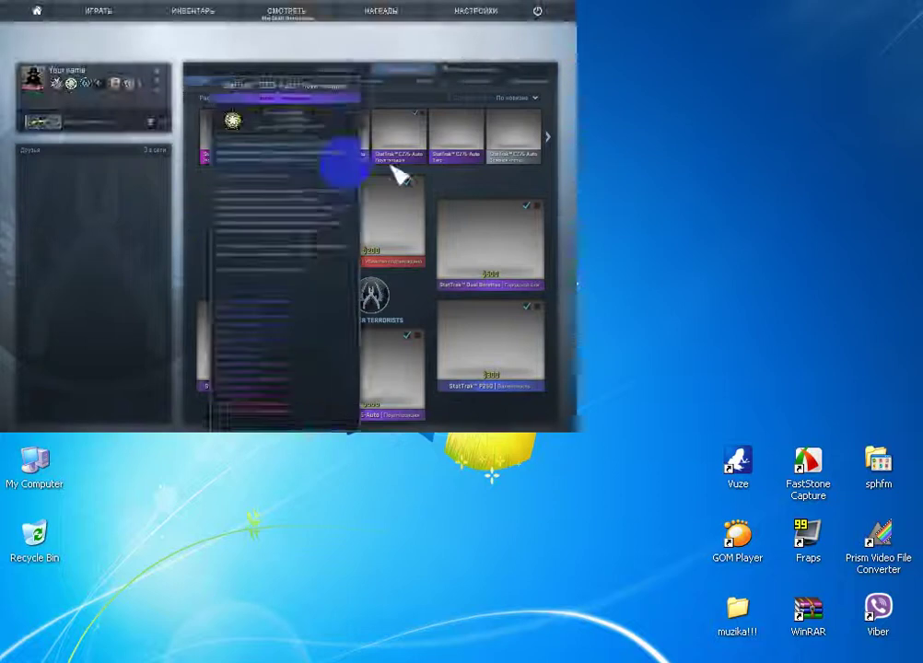
pyautogui.moveTo(398, 167); pyautogui.dragTo(368, 208)
pyautogui.rightClick(356, 144)
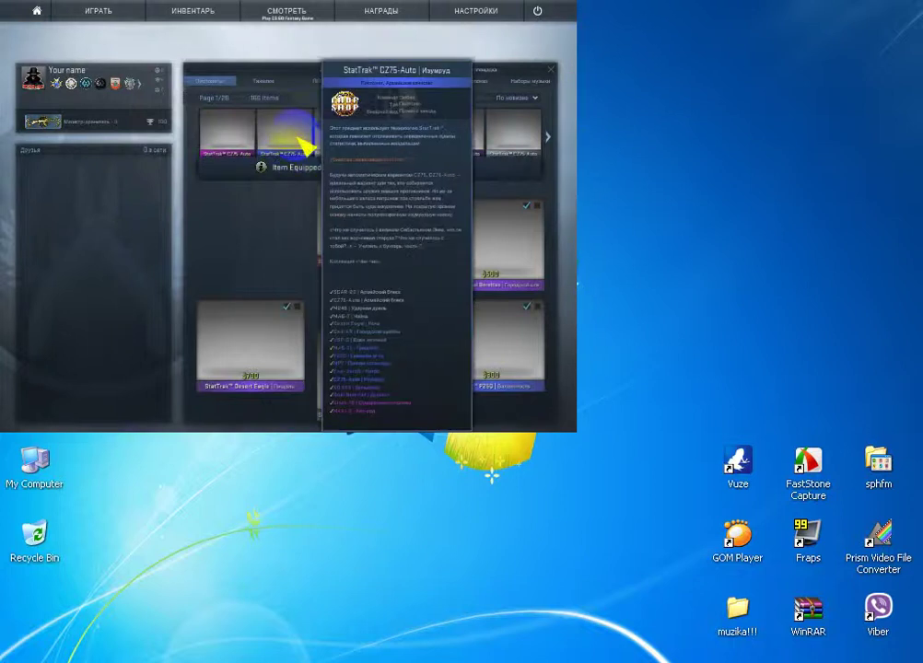
pyautogui.rightClick(304, 145)
pyautogui.click(322, 173)
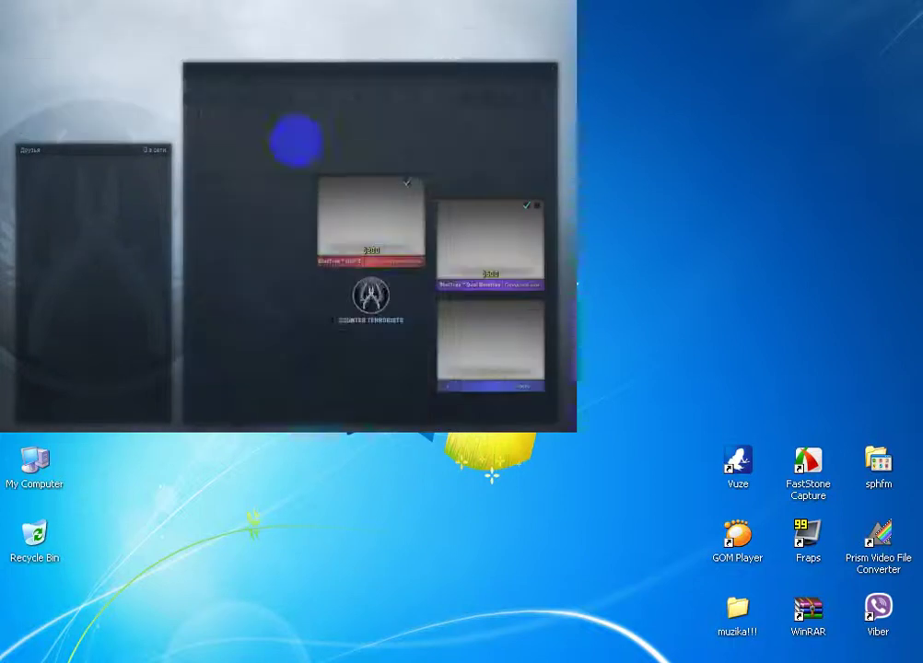
# Step: Inspect the StatTrak™ CZ75-Auto | Изумруд, close its preview, and show the rifle loadout
pyautogui.doubleClick(311, 152)
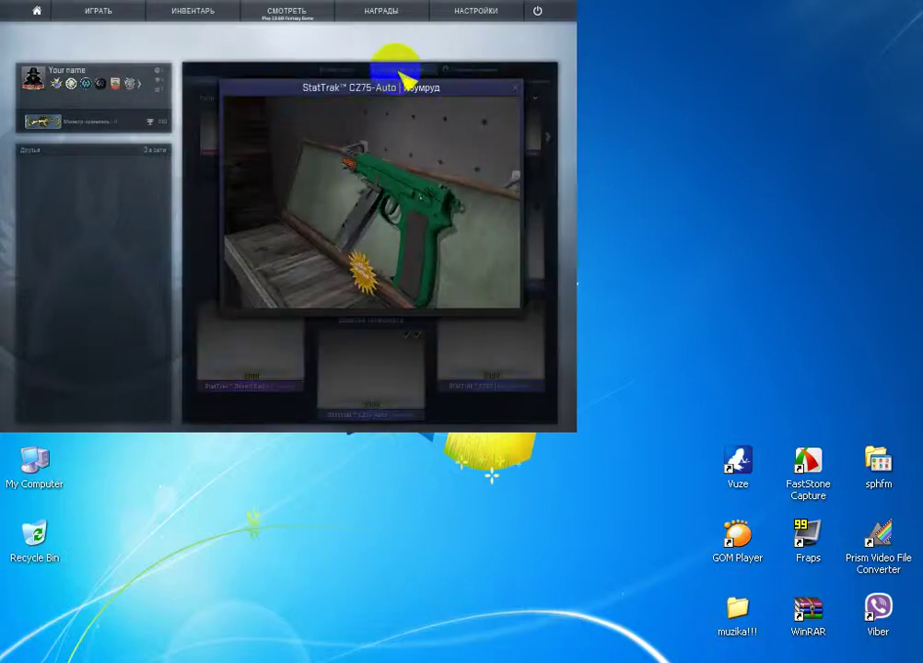
pyautogui.click(513, 86)
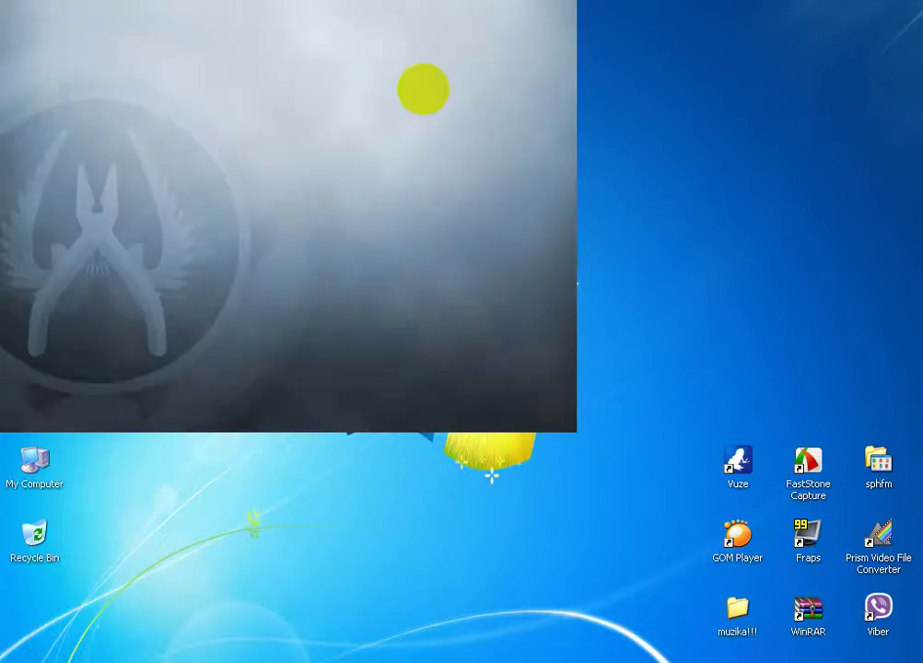
pyautogui.click(371, 82)
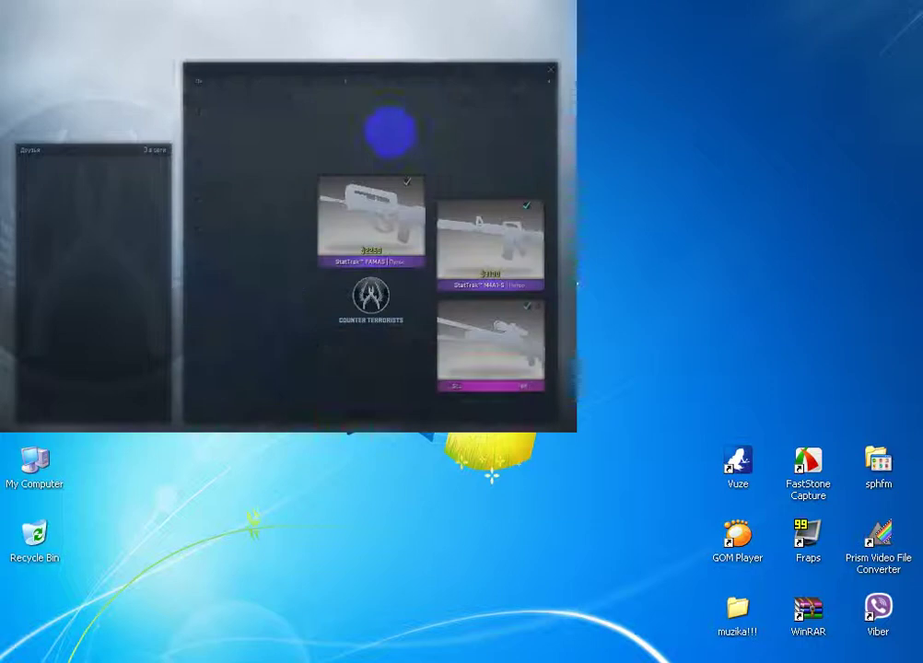
# Step: Inspect the StatTrak™ M4A1-S | Скоростной зверь and StatTrak™ M4A1-S | Падение Икара rifles, closing each preview
pyautogui.click(406, 145)
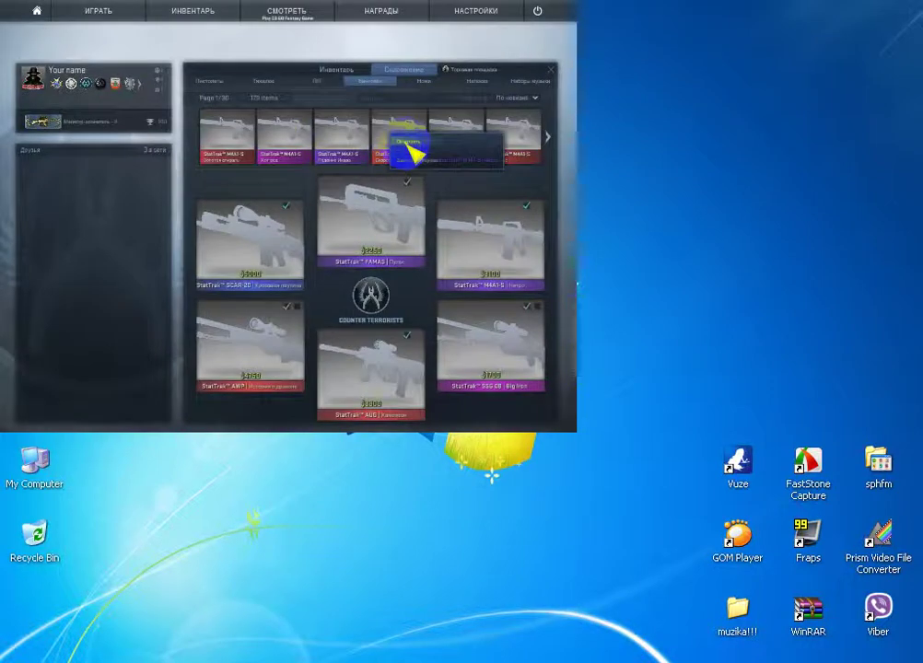
pyautogui.click(410, 145)
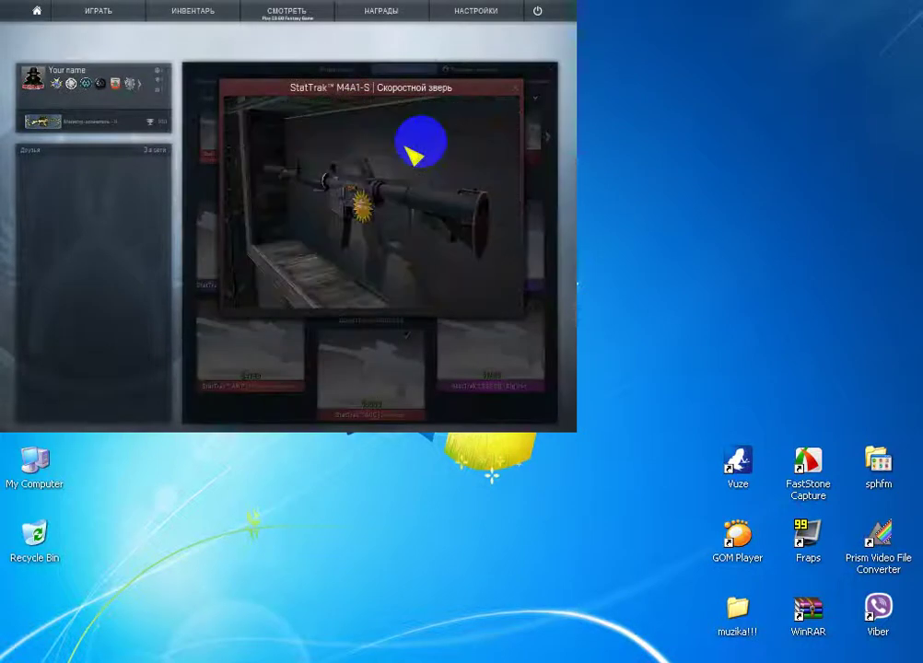
pyautogui.click(522, 90)
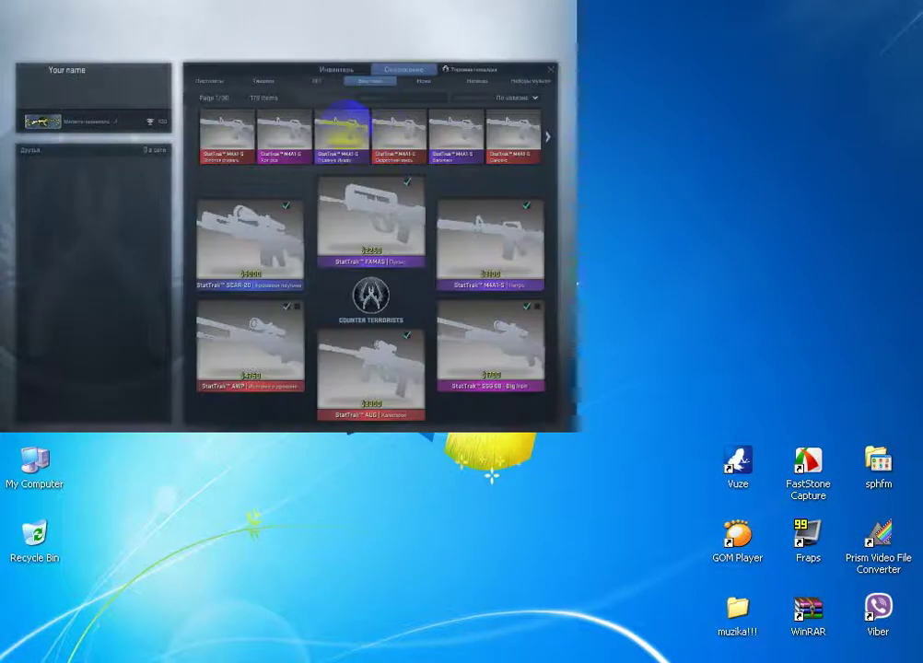
pyautogui.click(381, 149)
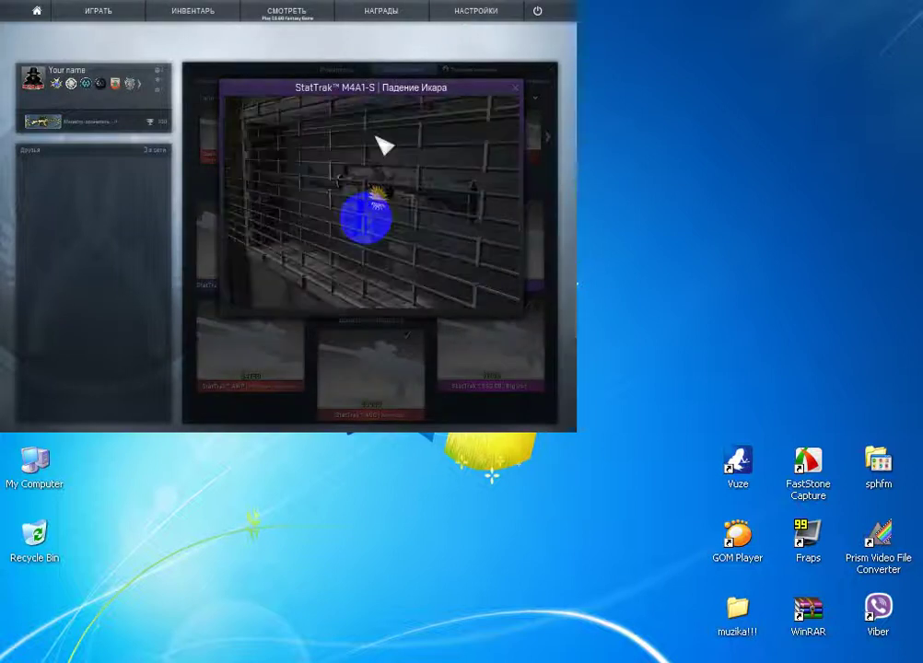
pyautogui.moveTo(366, 216); pyautogui.dragTo(367, 181)
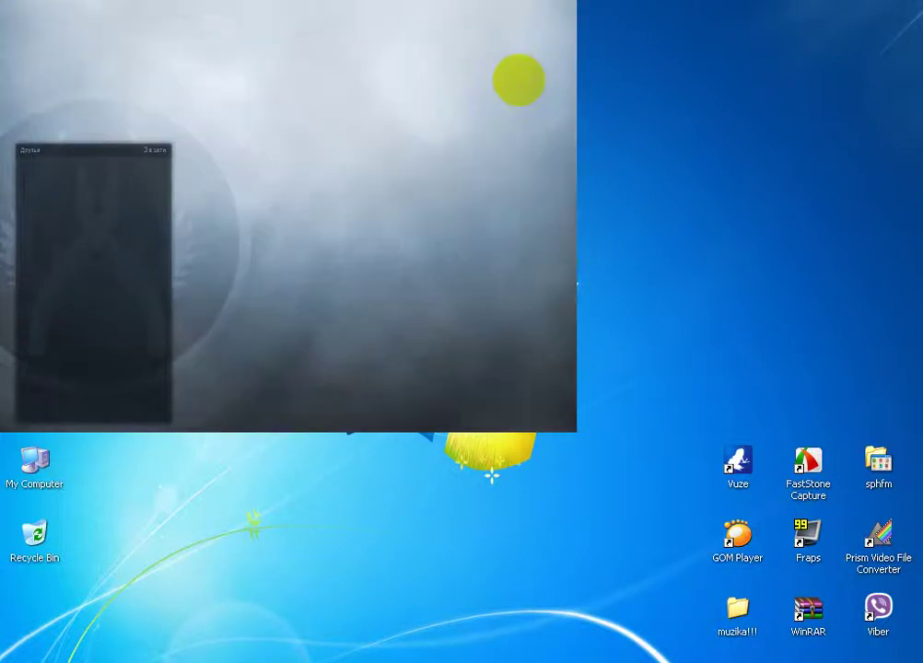
pyautogui.click(513, 85)
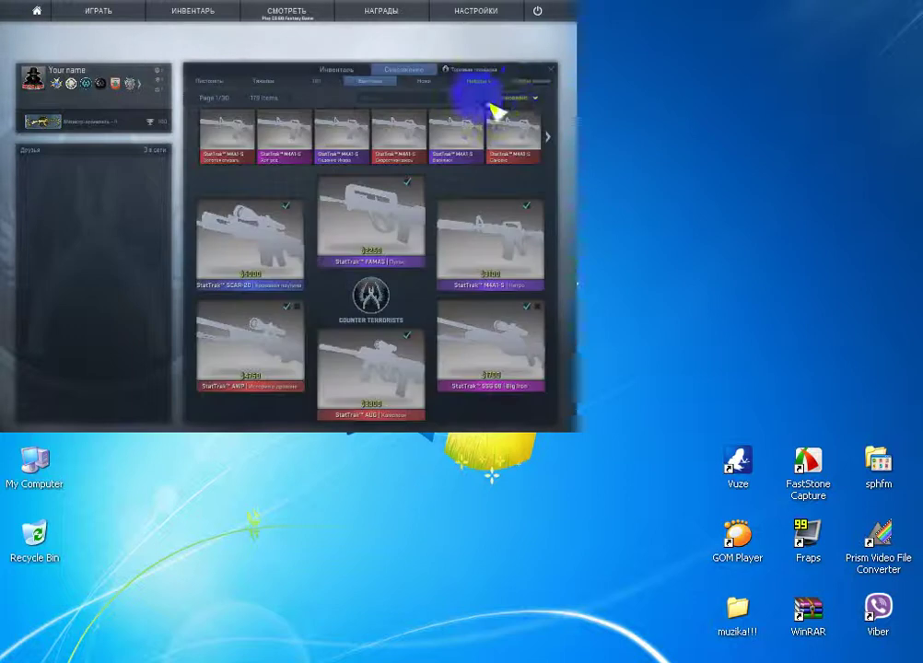
# Step: Close the inventory and exit the game, confirming the exit
pyautogui.click(552, 73)
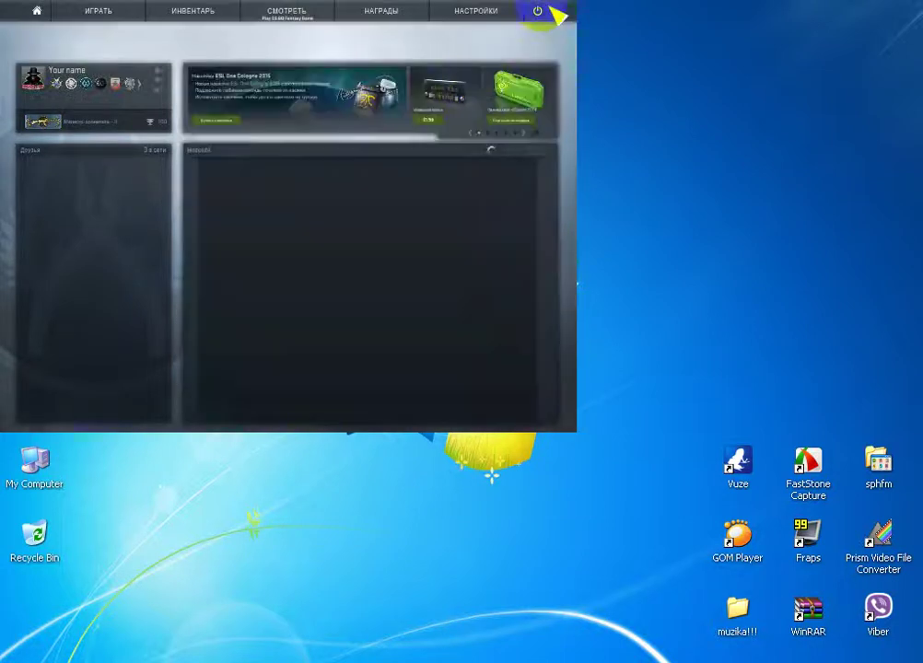
pyautogui.click(541, 11)
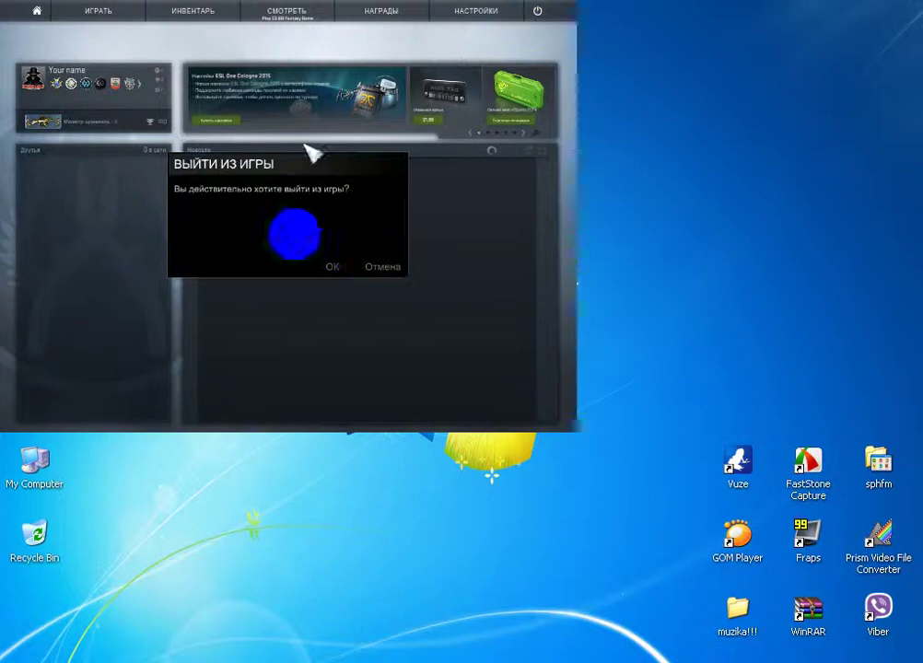
pyautogui.click(337, 267)
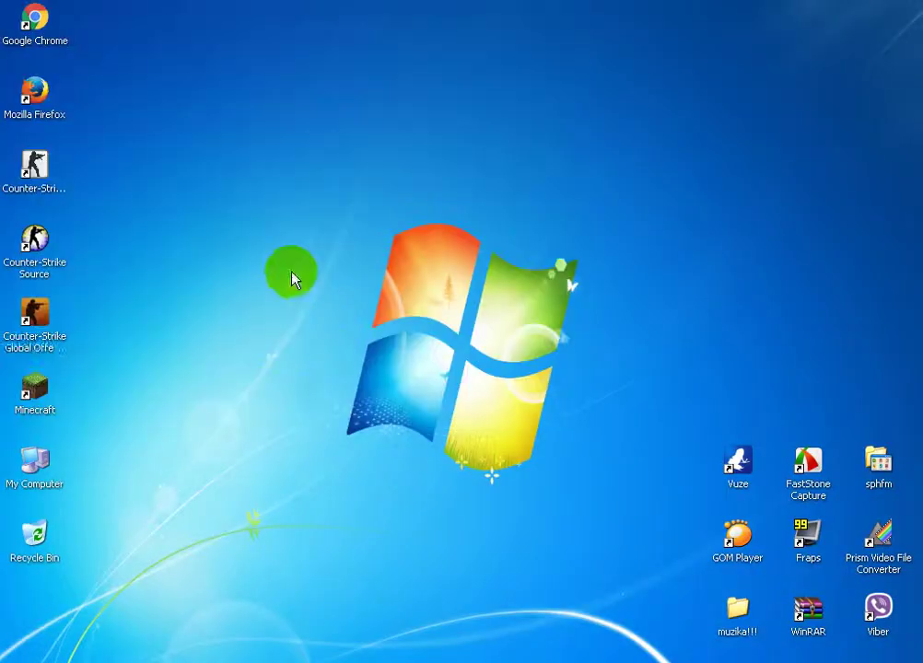
pyautogui.rightClick(292, 273)
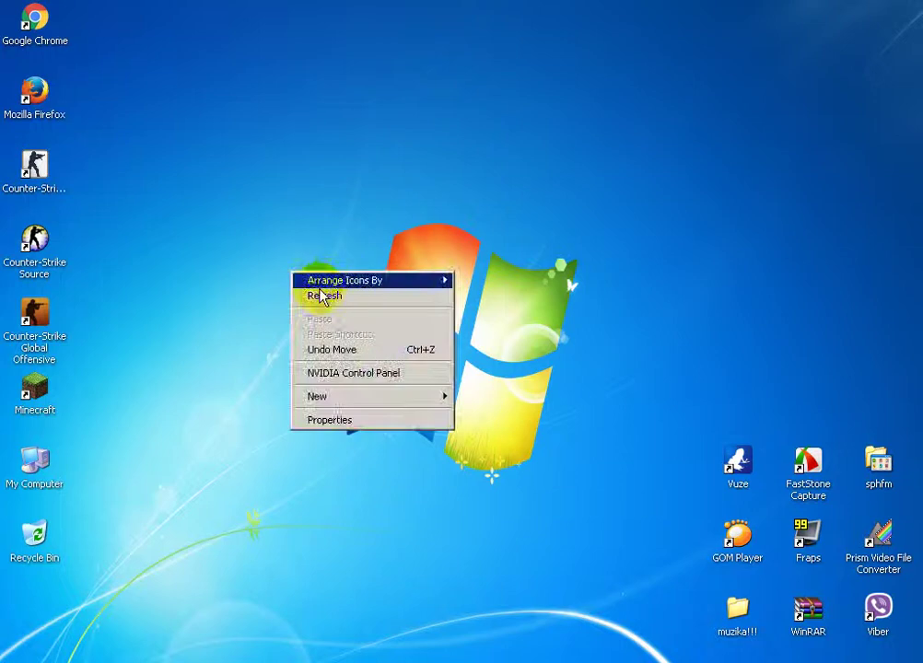
pyautogui.click(324, 295)
pyautogui.rightClick(298, 262)
pyautogui.click(350, 291)
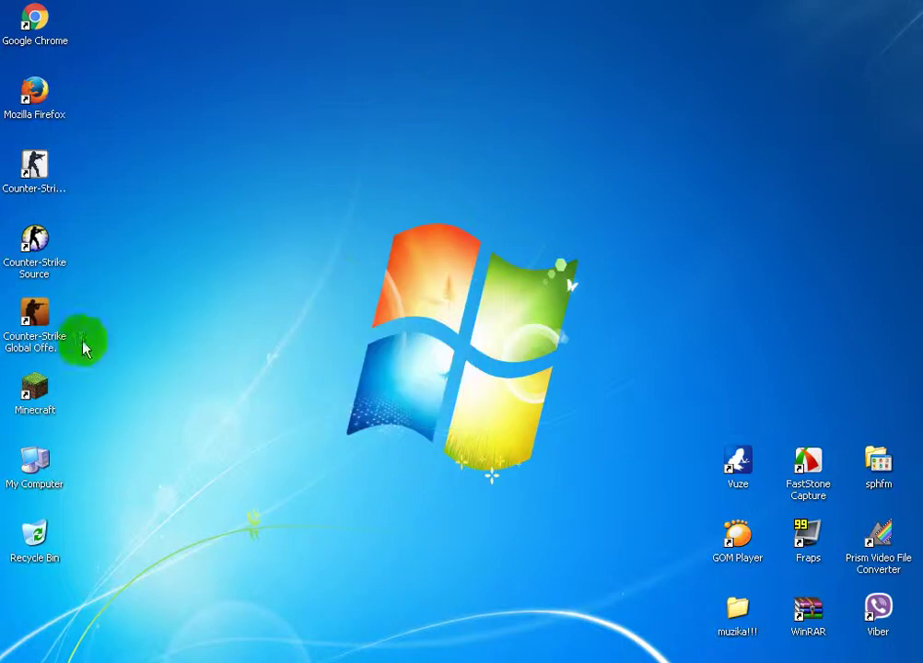
# Step: Open the game's installation folder through the target location in the Counter-Strike Global Offensive desktop shortcut's properties
pyautogui.rightClick(38, 324)
pyautogui.click(74, 567)
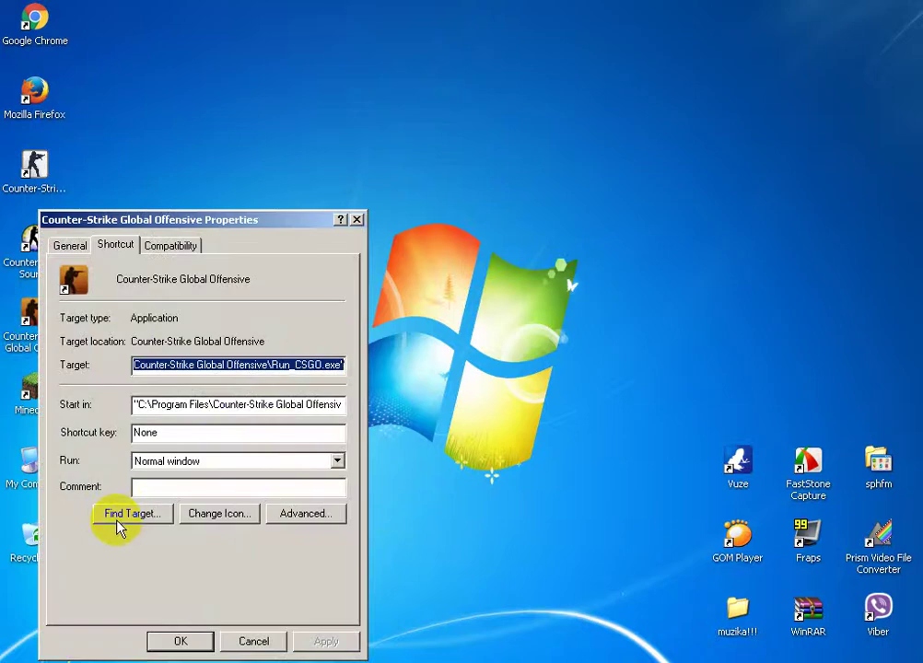
pyautogui.click(118, 527)
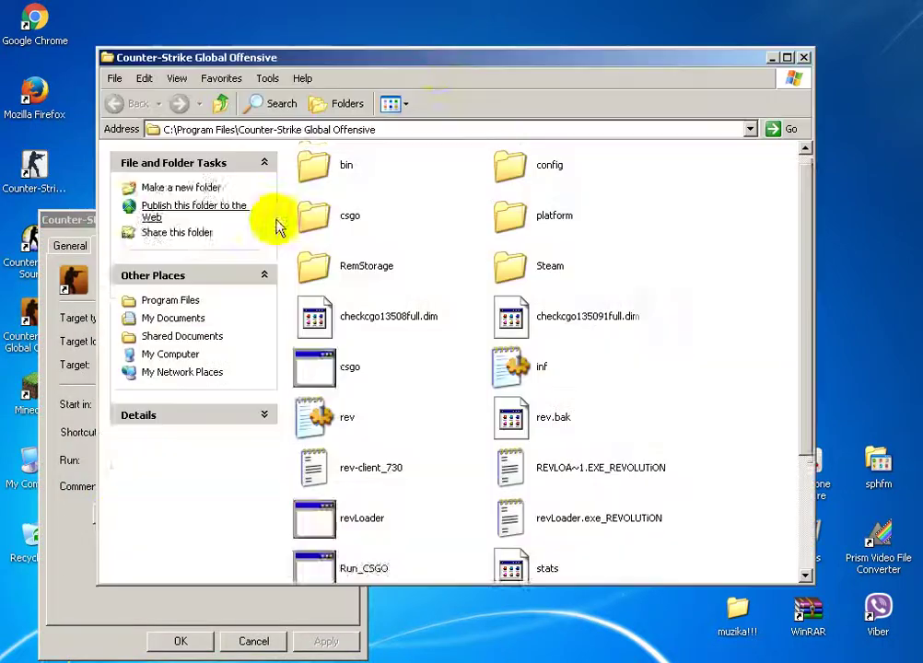
pyautogui.moveTo(437, 55); pyautogui.dragTo(415, 74)
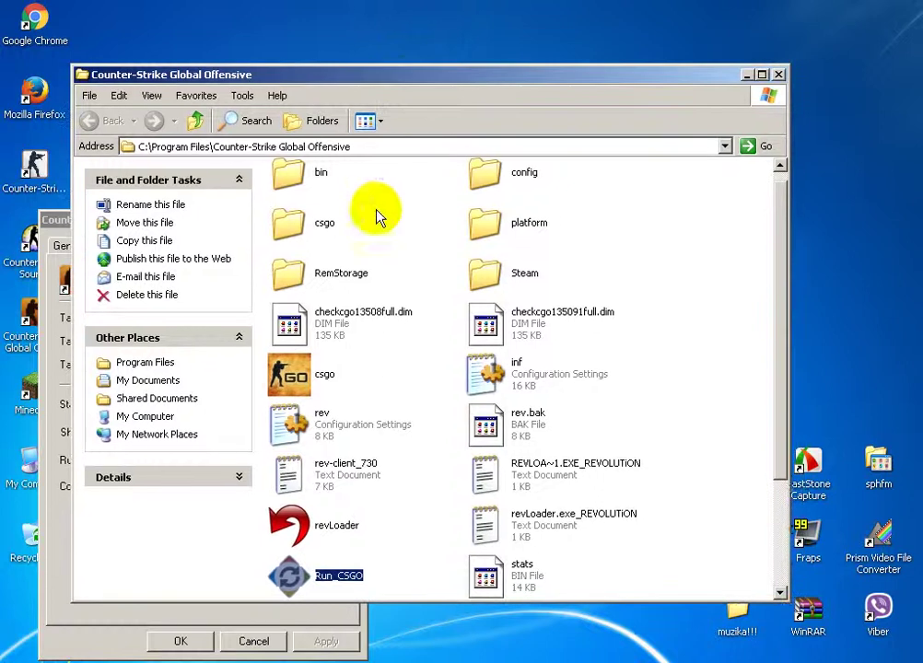
# Step: Open the rev configuration settings file from the Counter-Strike Global Offensive folder for editing
pyautogui.scroll(-3, 378, 276)
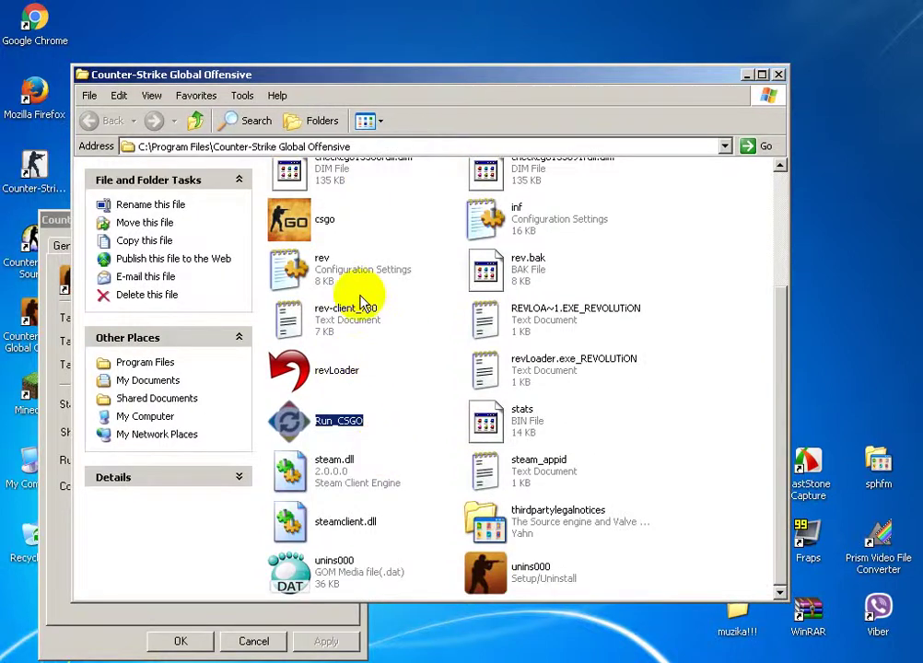
pyautogui.click(291, 267)
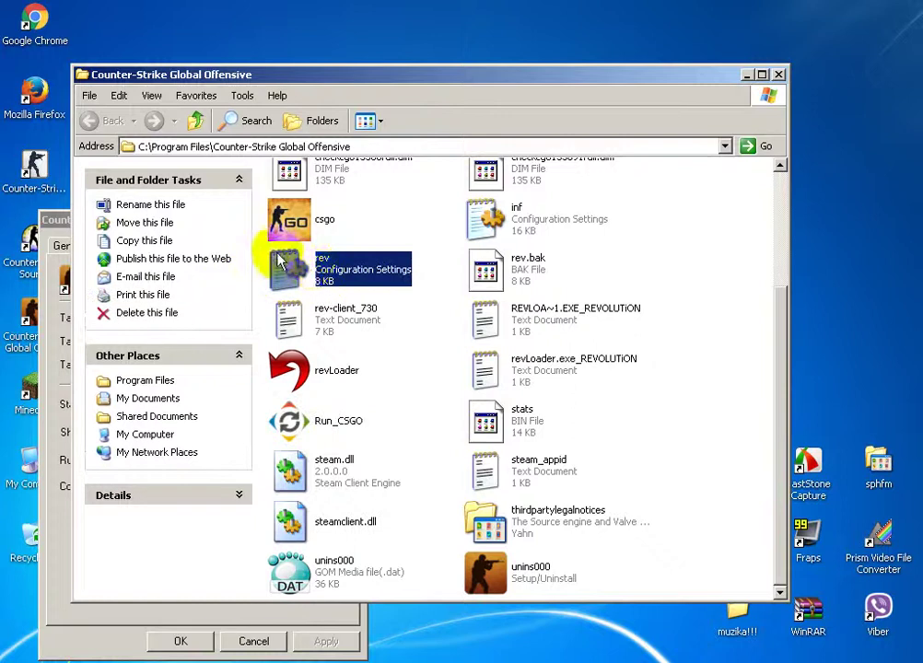
pyautogui.doubleClick(317, 269)
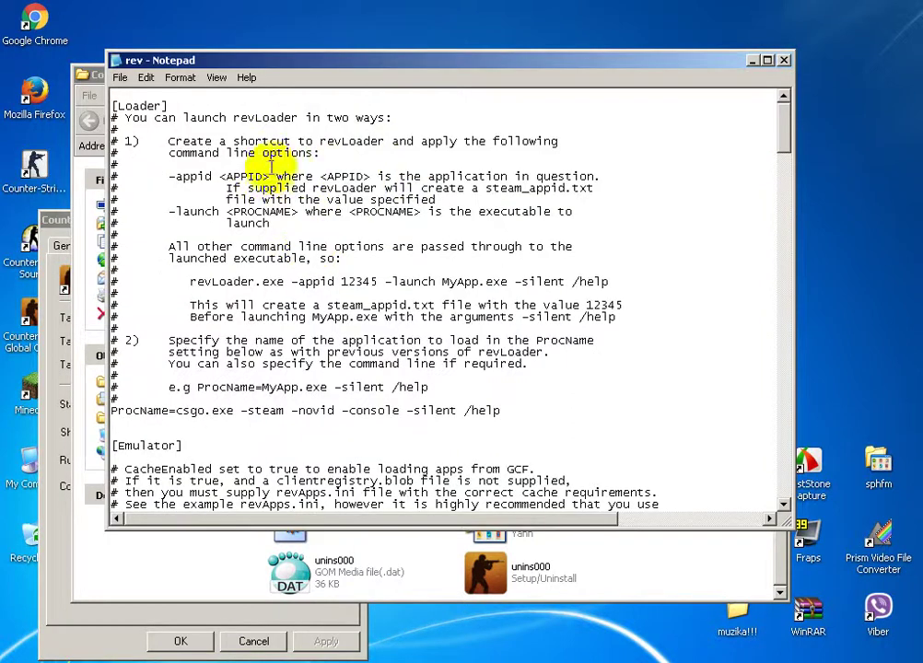
# Step: Set the uncommented Language key in the file's Emulator section to English
pyautogui.scroll(-5, 248, 174)
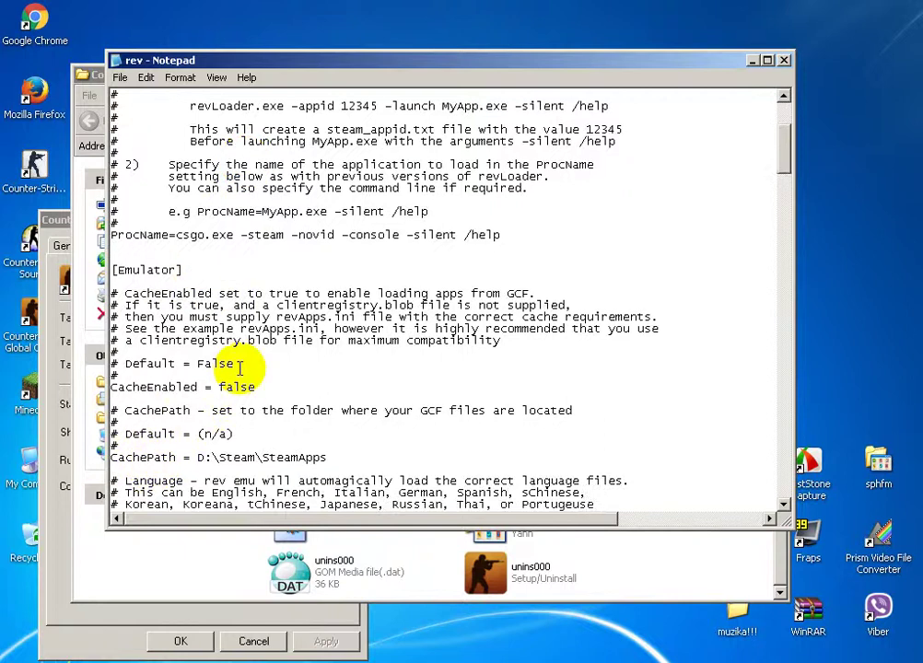
pyautogui.scroll(-2, 184, 377)
pyautogui.scroll(-3, 188, 378)
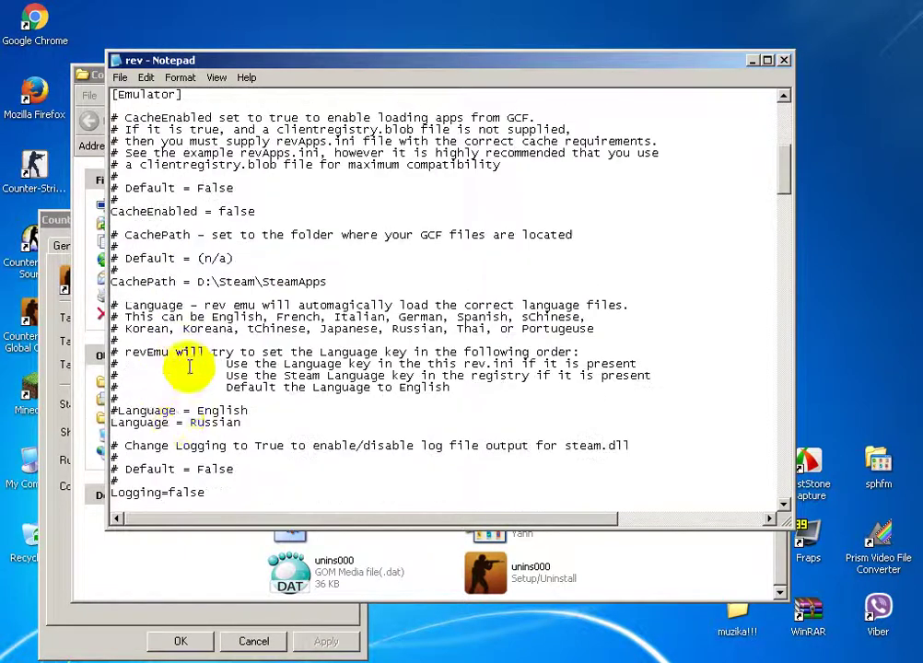
pyautogui.click(192, 424)
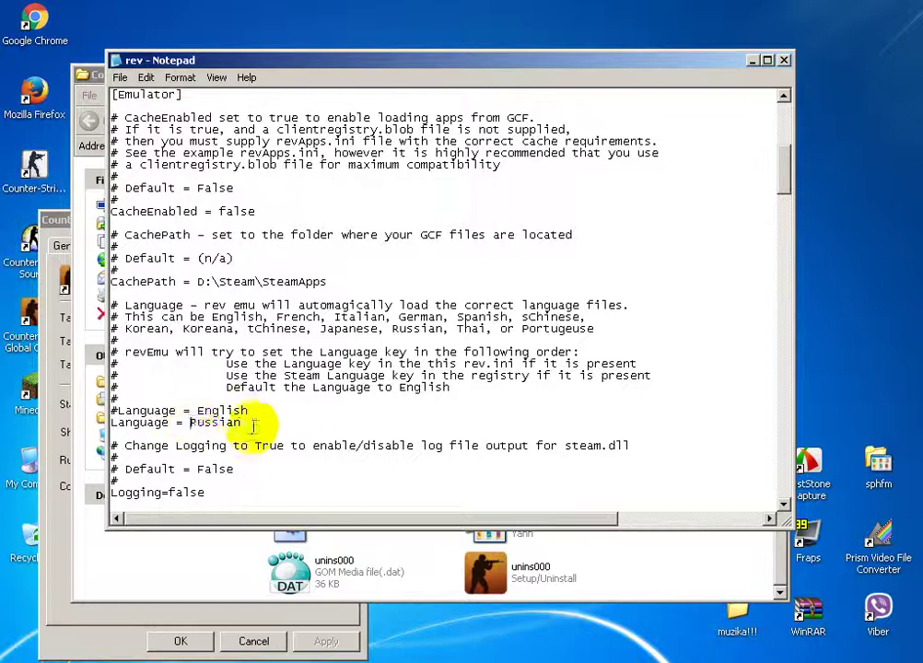
pyautogui.press('BackSpace')
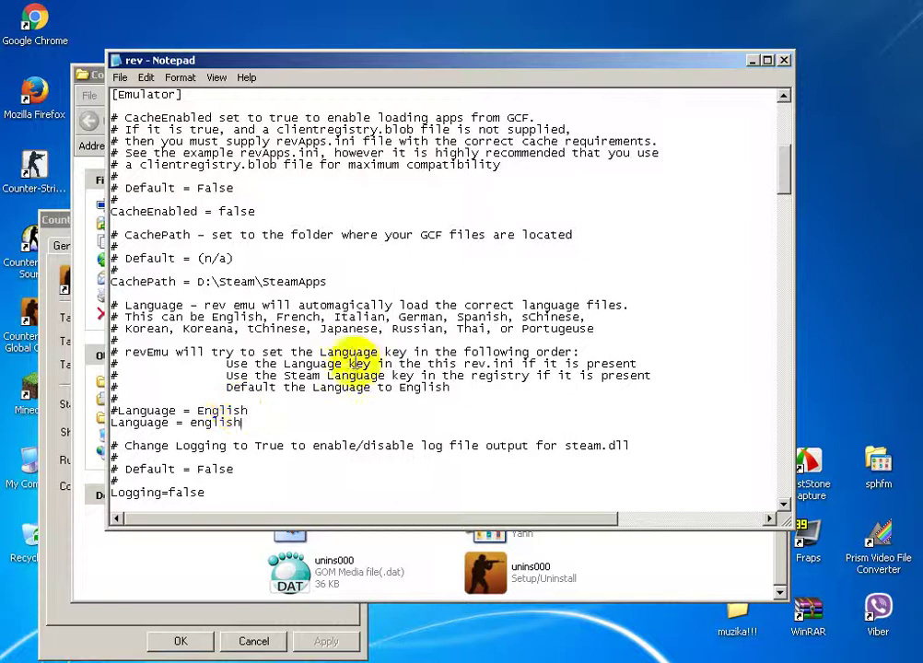
pyautogui.click(192, 422)
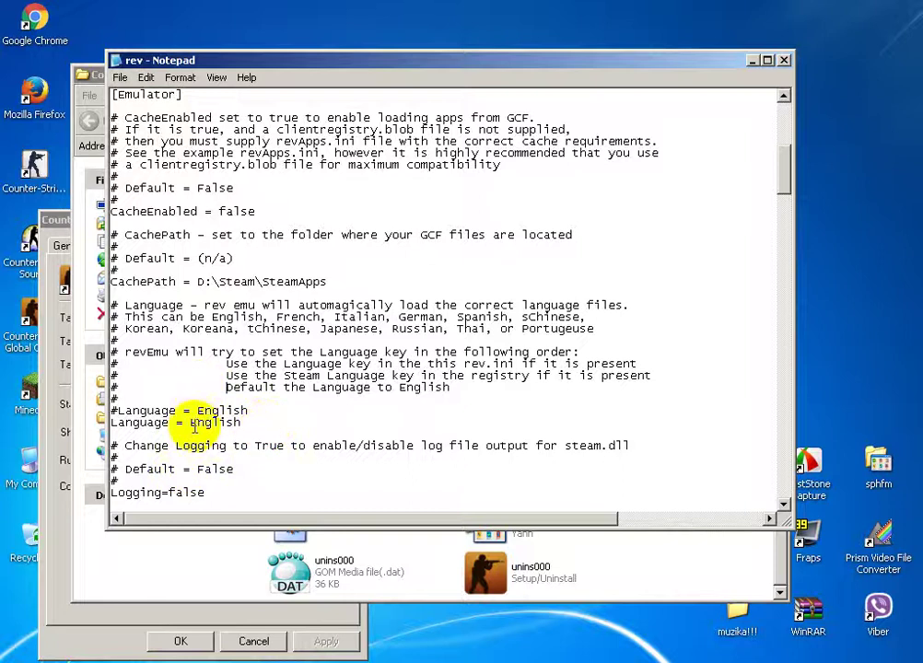
pyautogui.click(225, 386)
# Step: Set PlayerName in the steamclient section to xProGamers, then close the rev file and save the changes
pyautogui.scroll(-4, 428, 371)
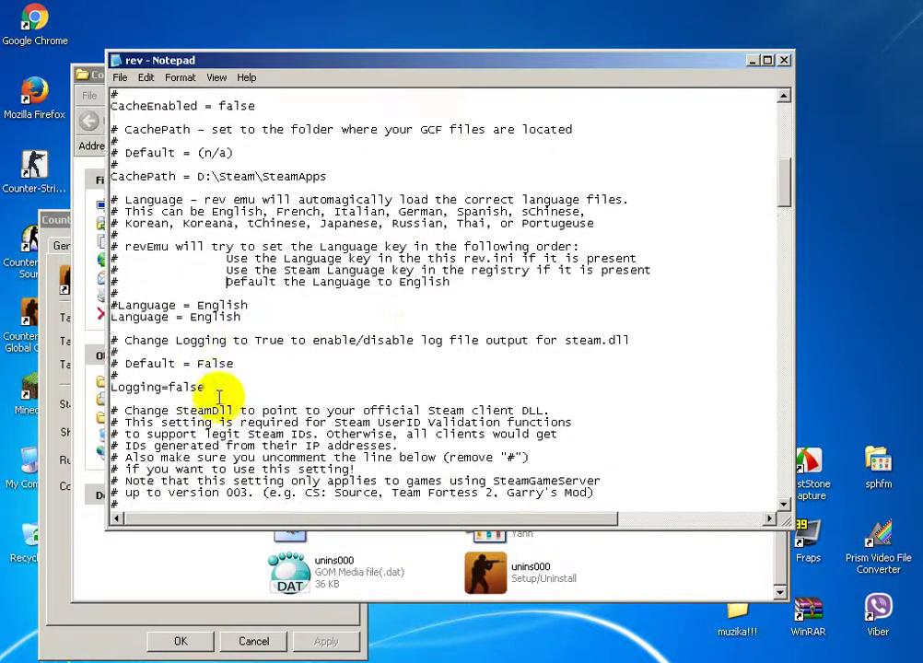
pyautogui.scroll(-5, 218, 398)
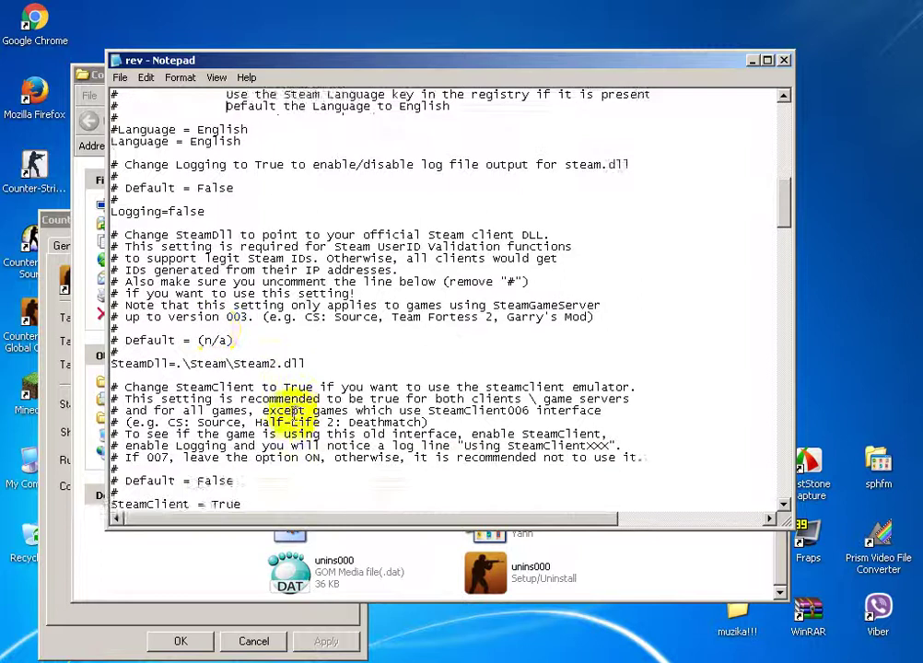
pyautogui.scroll(-4, 290, 422)
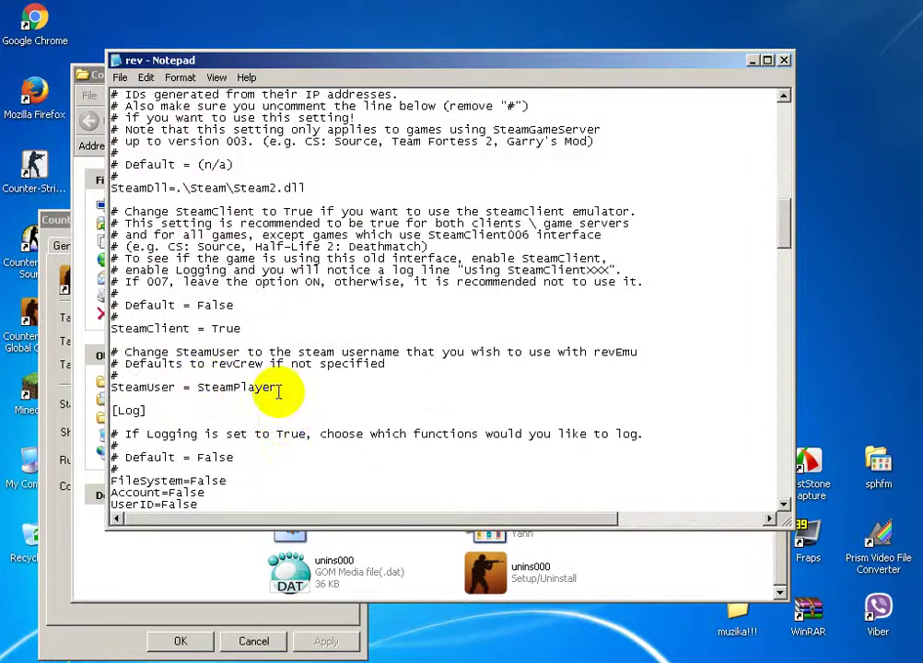
pyautogui.scroll(-1, 277, 389)
pyautogui.scroll(-1, 232, 416)
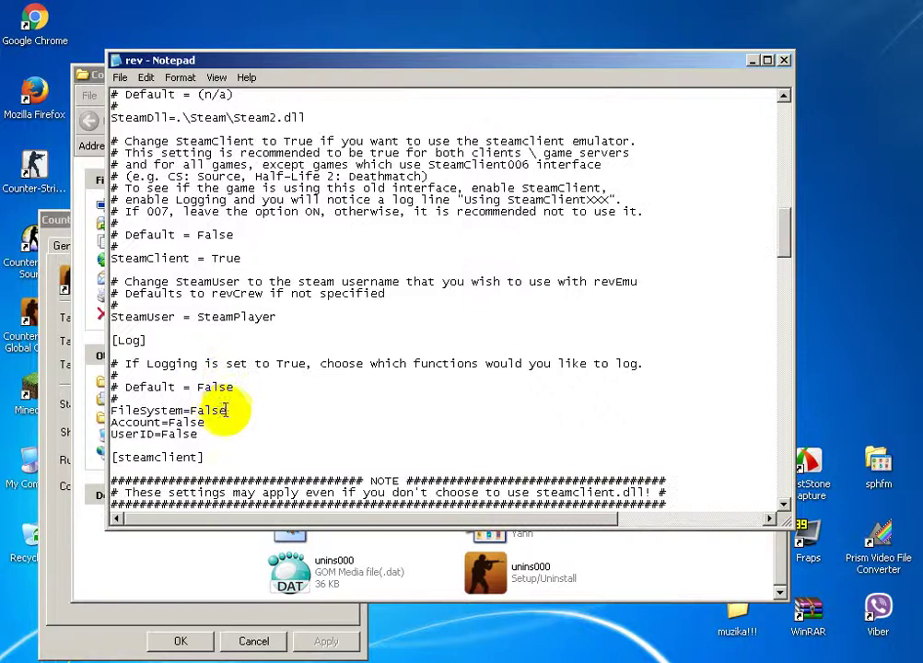
pyautogui.scroll(-4, 222, 412)
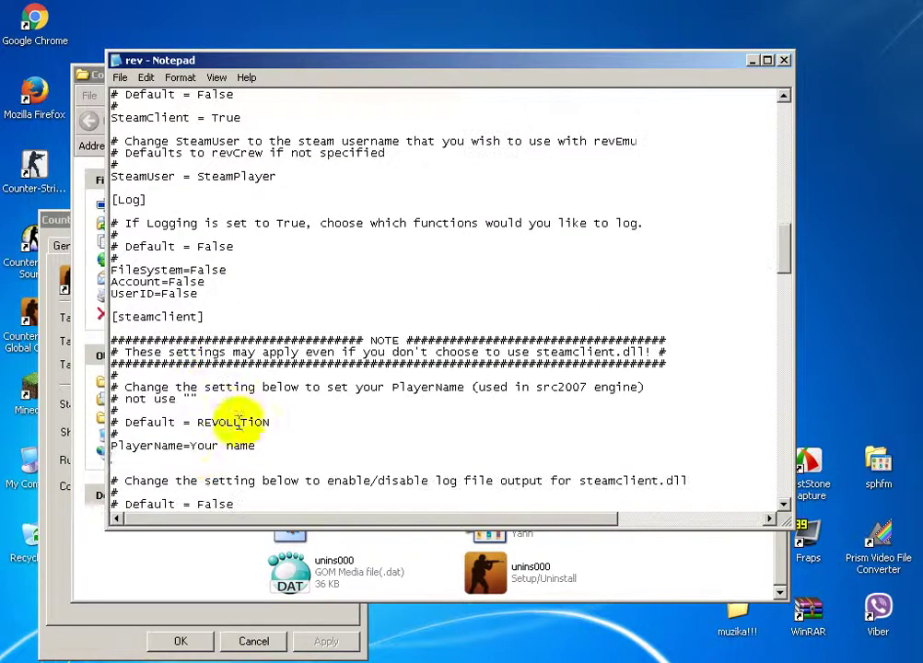
pyautogui.moveTo(258, 450); pyautogui.dragTo(196, 446)
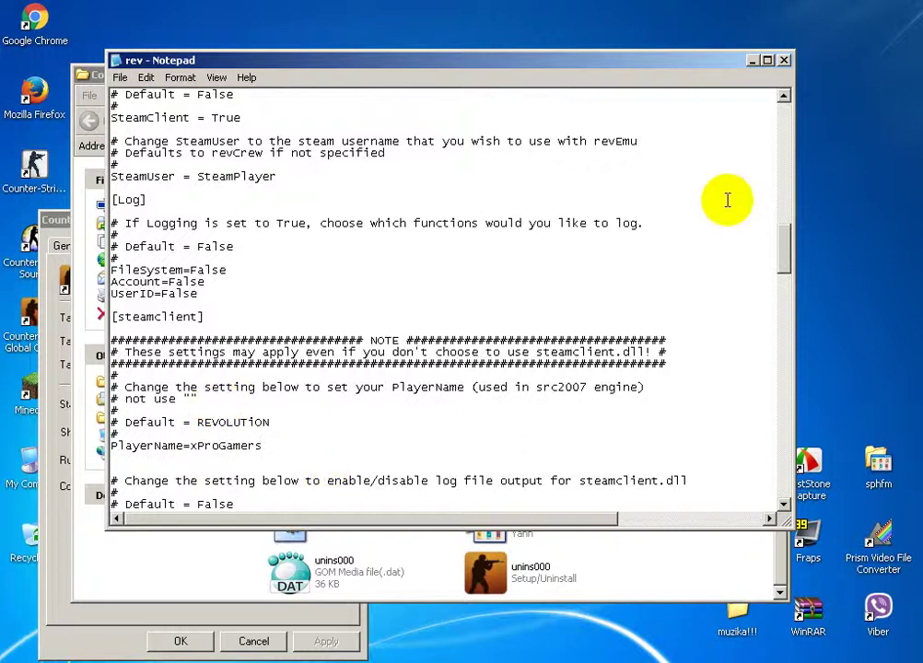
pyautogui.click(783, 60)
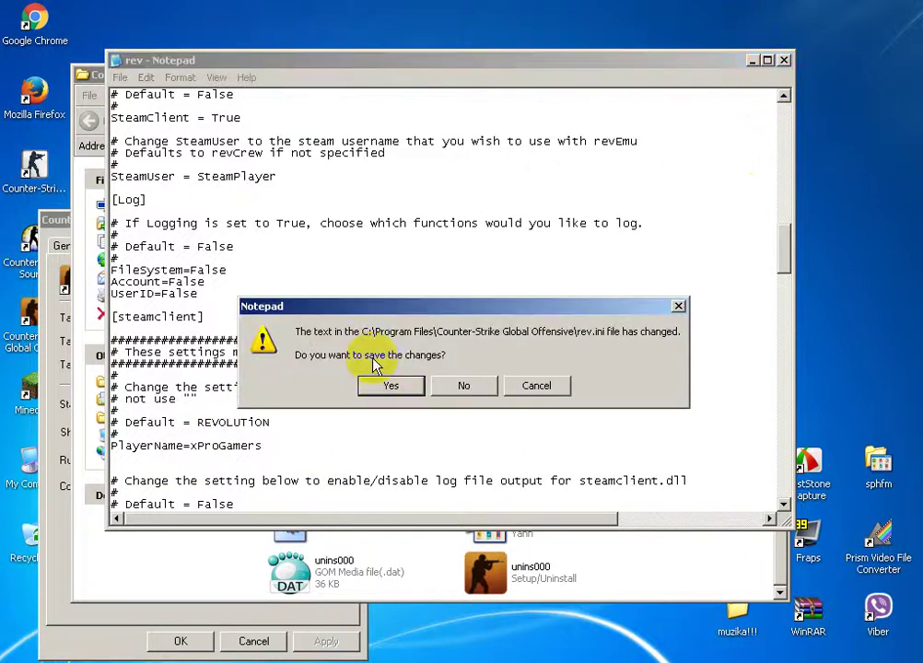
pyautogui.click(411, 385)
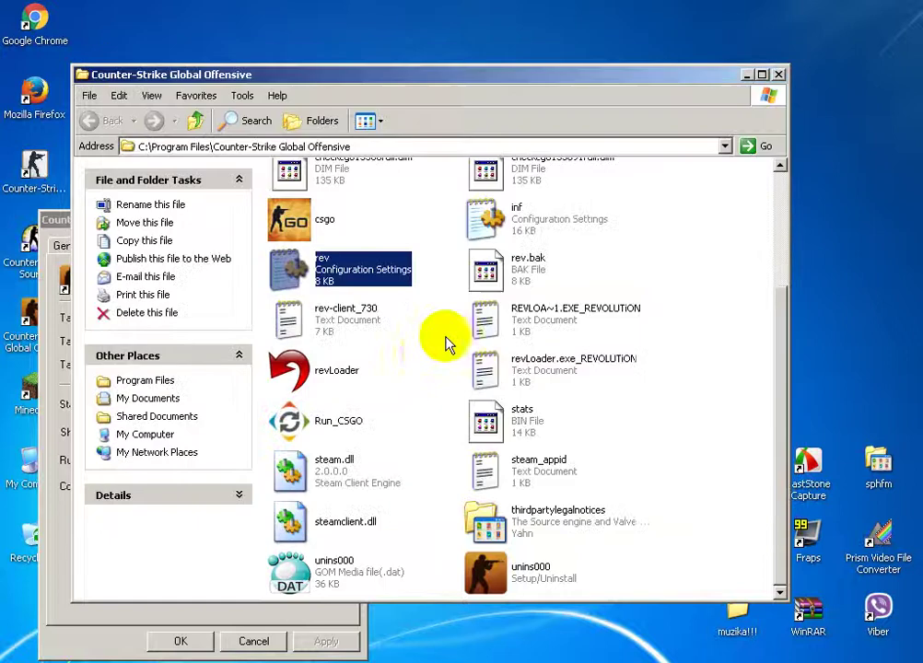
# Step: Reopen the rev configuration file and check the Language and PlayerName settings
pyautogui.doubleClick(336, 288)
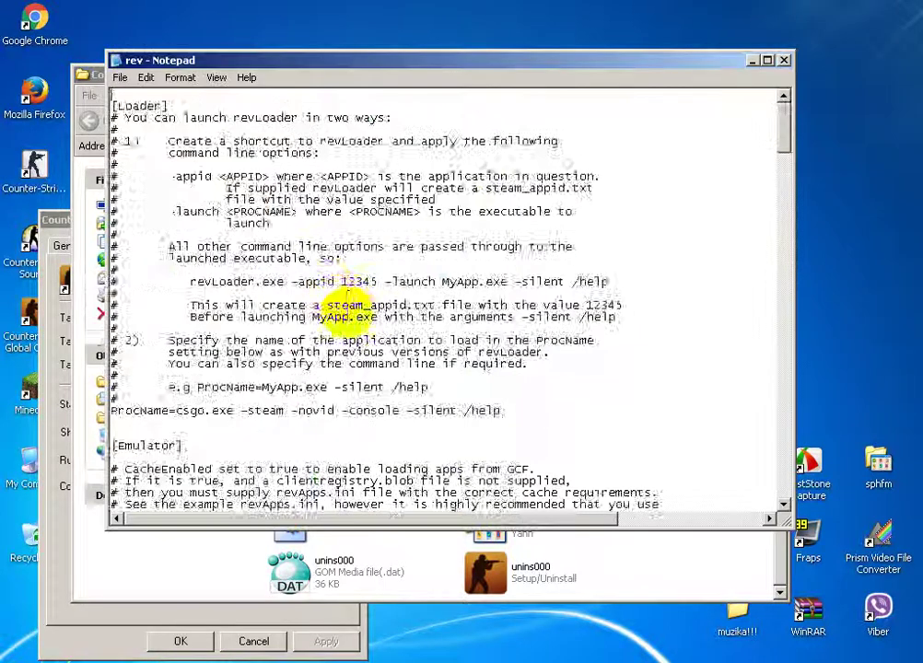
pyautogui.scroll(-4, 350, 308)
pyautogui.scroll(-8, 350, 313)
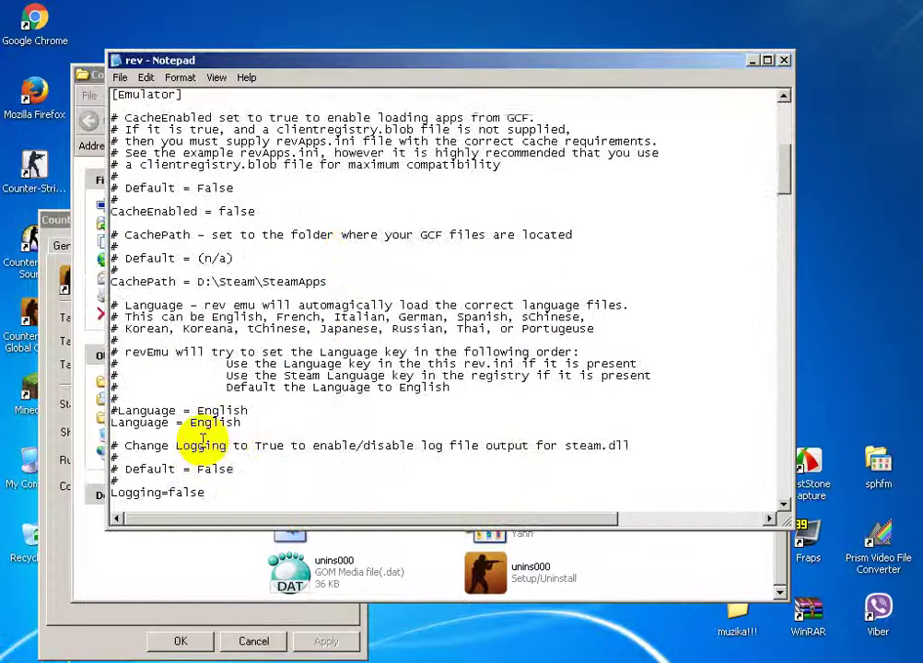
pyautogui.moveTo(279, 410); pyautogui.dragTo(190, 418)
pyautogui.click(286, 410)
pyautogui.scroll(-10, 276, 410)
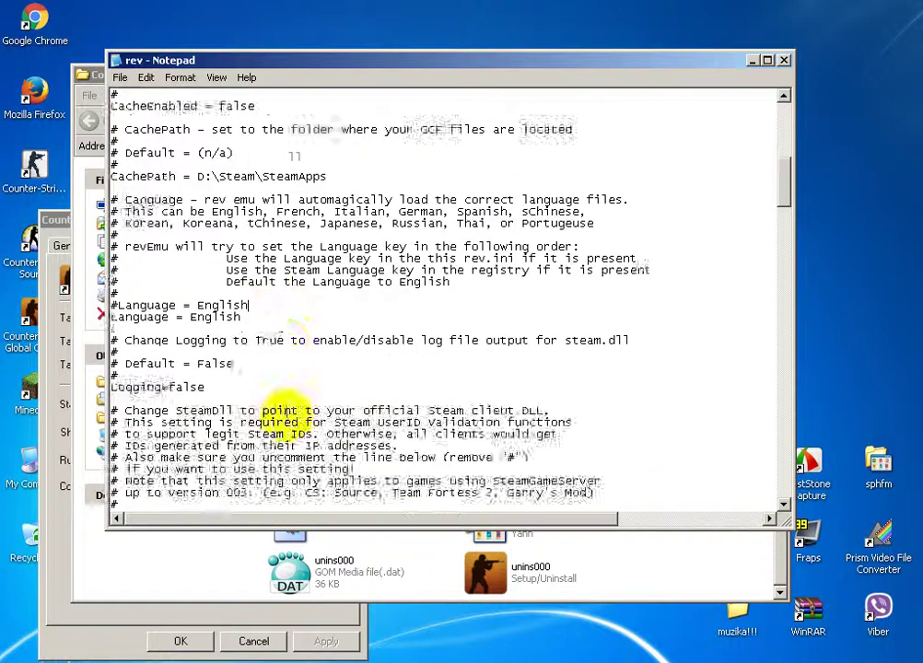
pyautogui.scroll(-6, 267, 410)
pyautogui.scroll(-6, 241, 407)
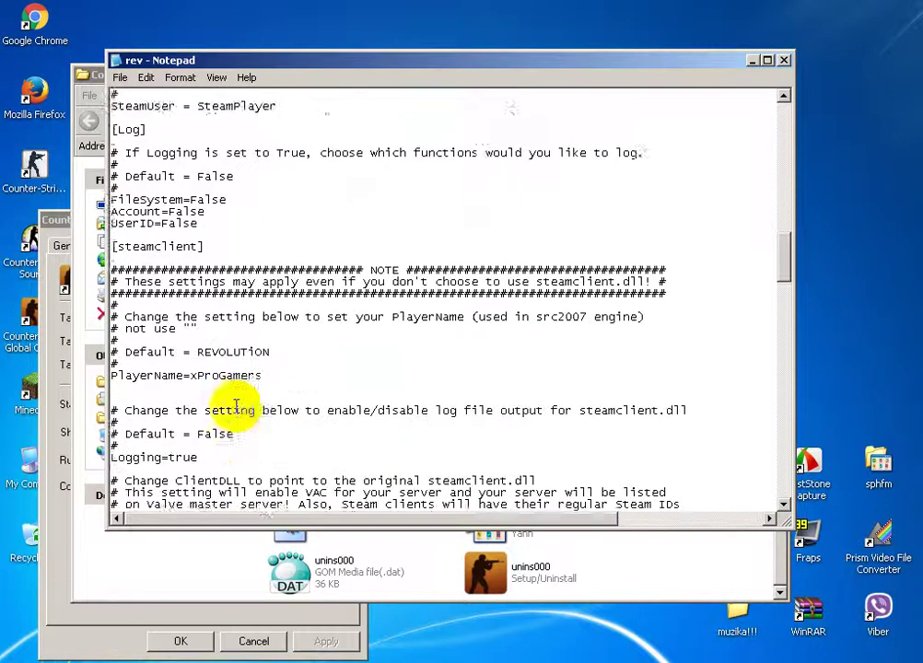
pyautogui.scroll(-8, 243, 405)
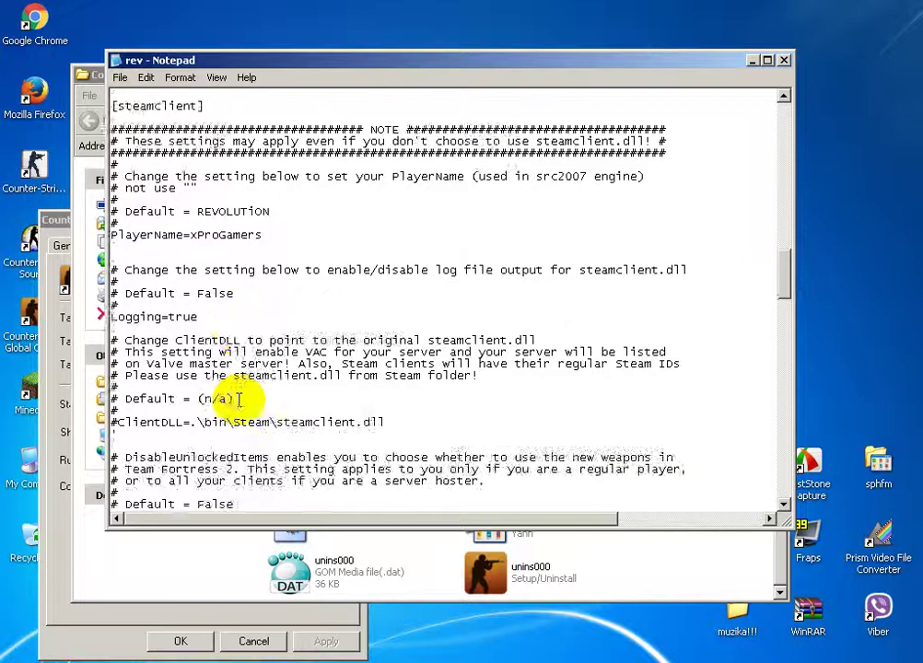
# Step: Look through the rev file's remaining settings, from the master server and ClanTag entries back up to SteamUser and PlayerName
pyautogui.scroll(-17, 245, 406)
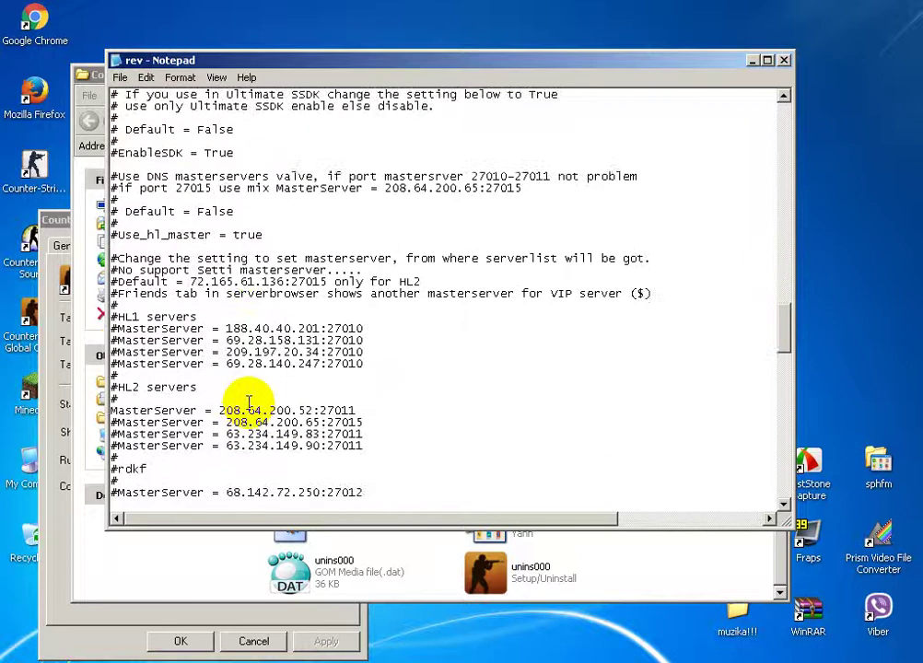
pyautogui.scroll(-1, 241, 405)
pyautogui.scroll(15, 235, 350)
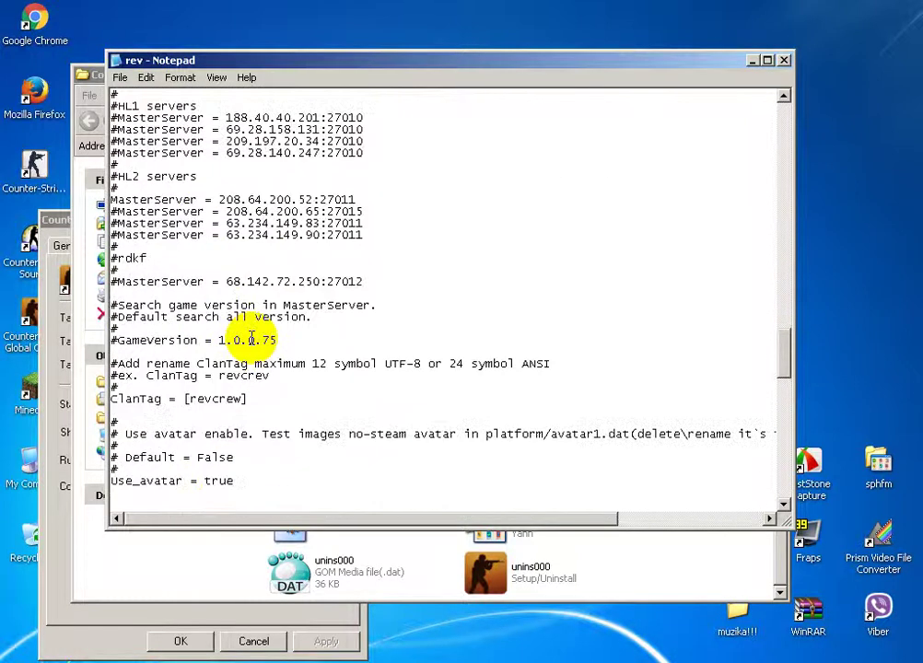
pyautogui.scroll(9, 248, 355)
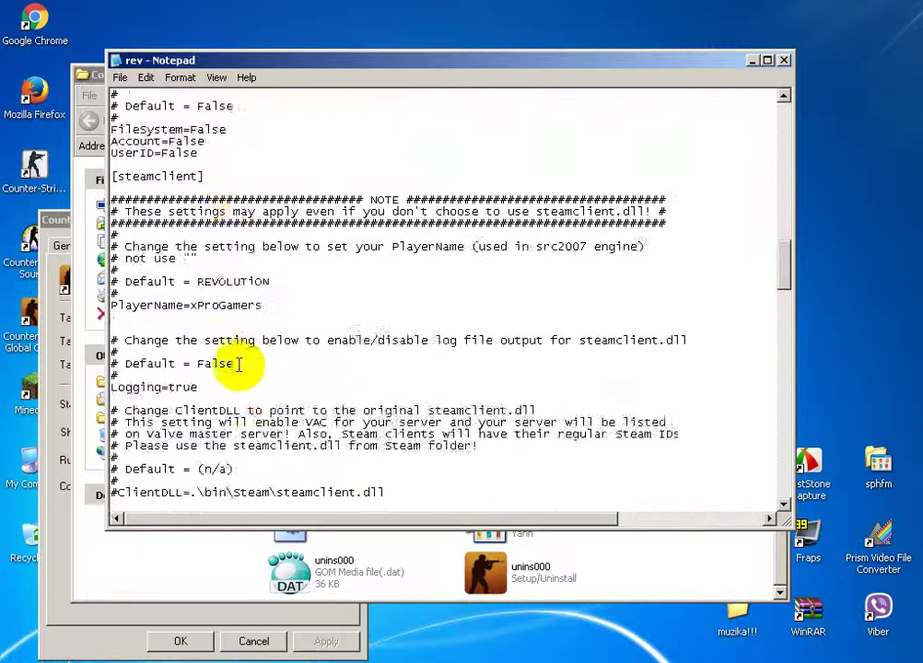
pyautogui.scroll(4, 240, 363)
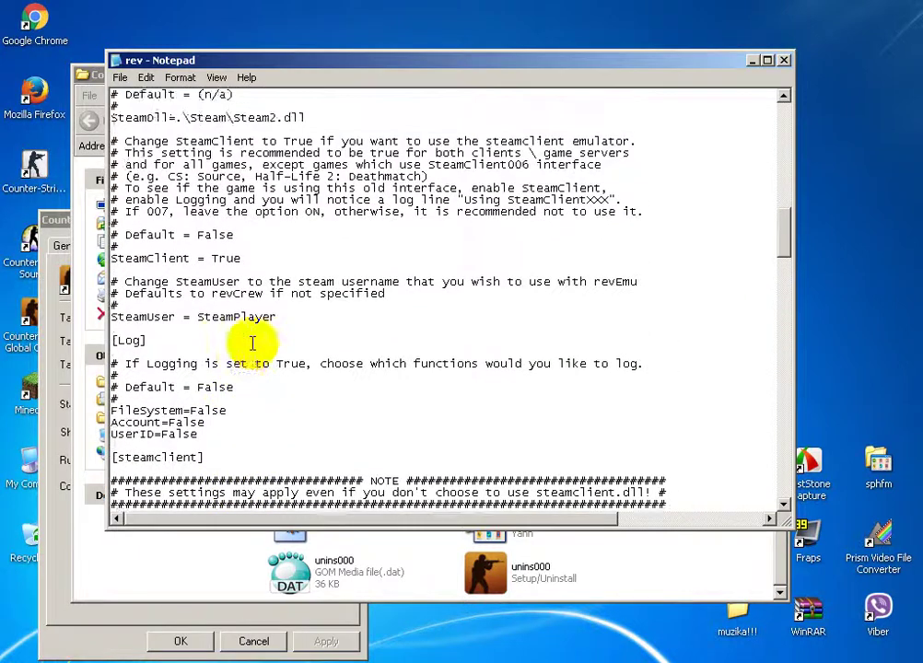
pyautogui.scroll(-4, 267, 323)
pyautogui.scroll(-1, 267, 324)
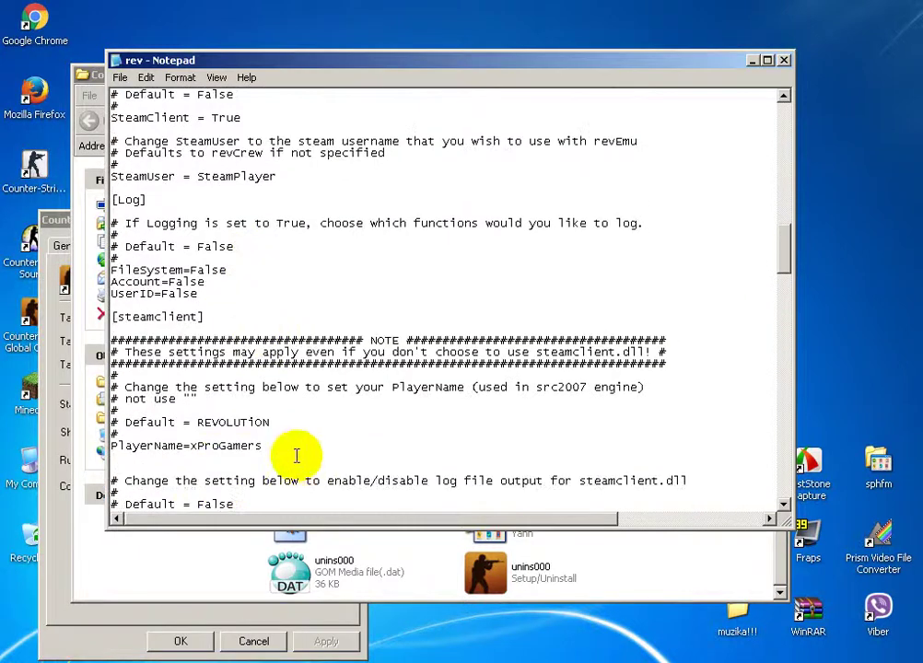
# Step: Close the rev file, the Counter-Strike Global Offensive folder and the game shortcut's properties
pyautogui.click(783, 60)
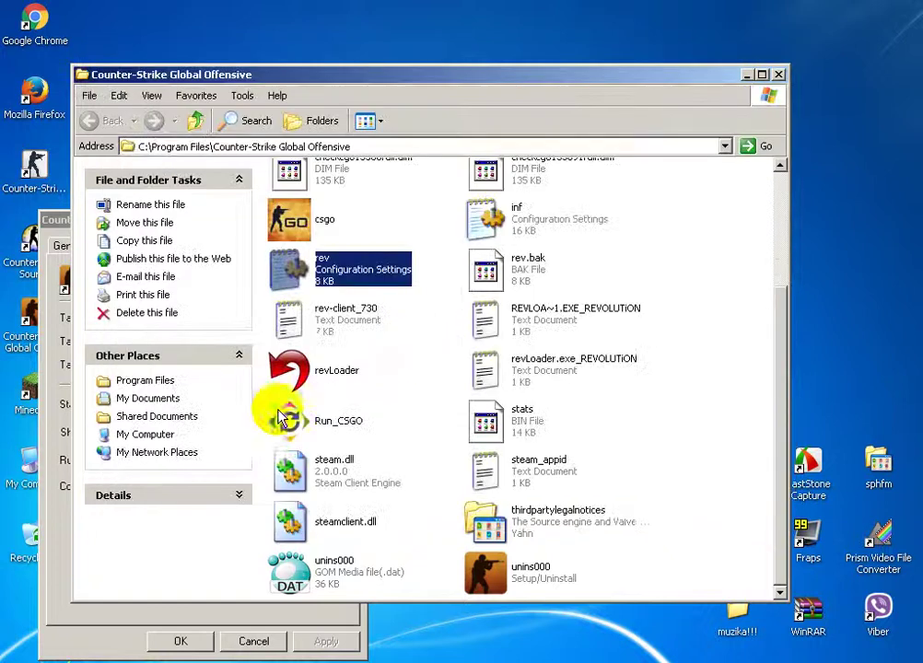
pyautogui.click(408, 381)
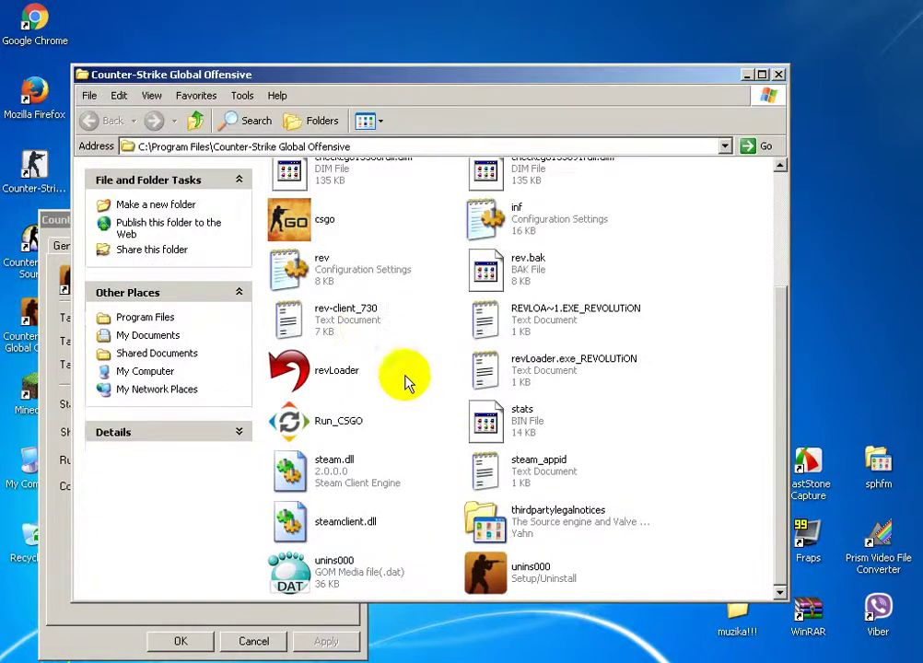
pyautogui.click(777, 74)
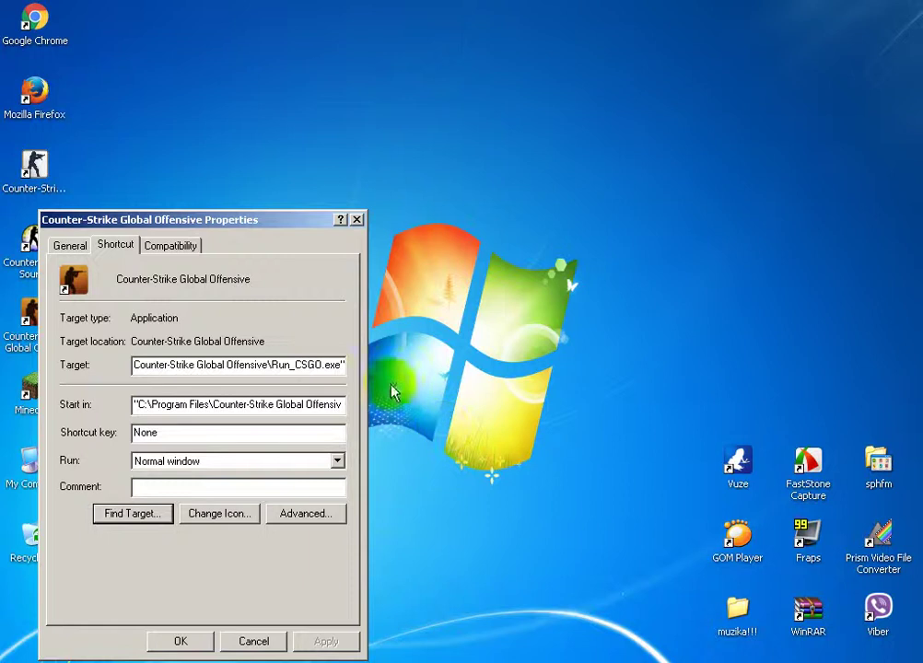
pyautogui.click(356, 219)
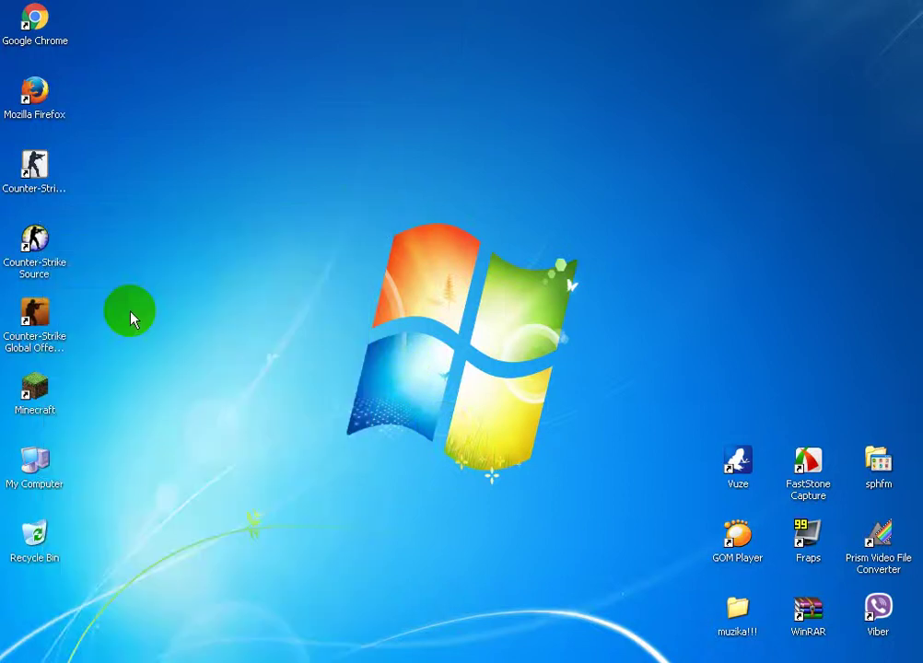
pyautogui.click(35, 345)
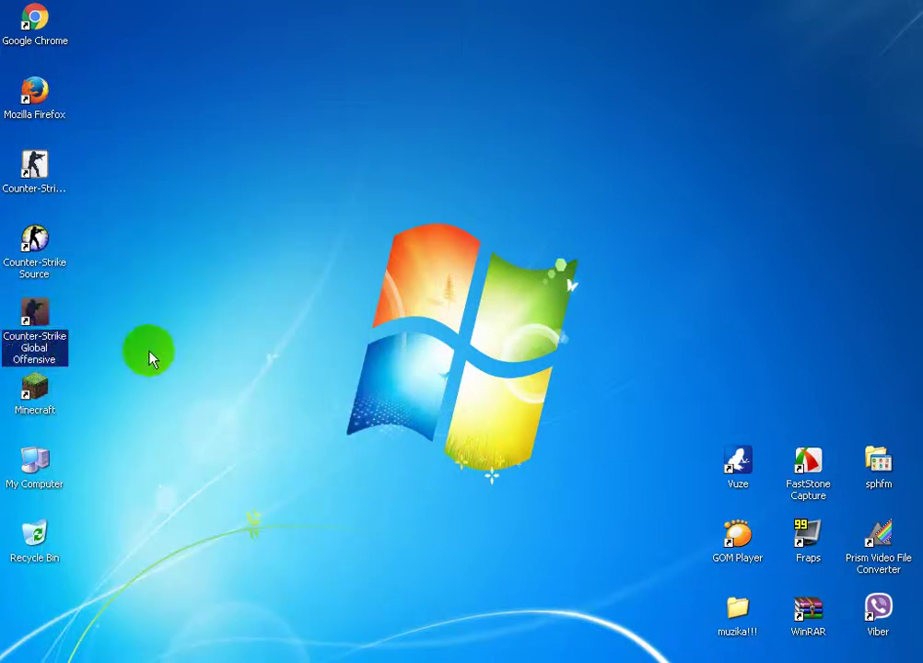
pyautogui.click(140, 348)
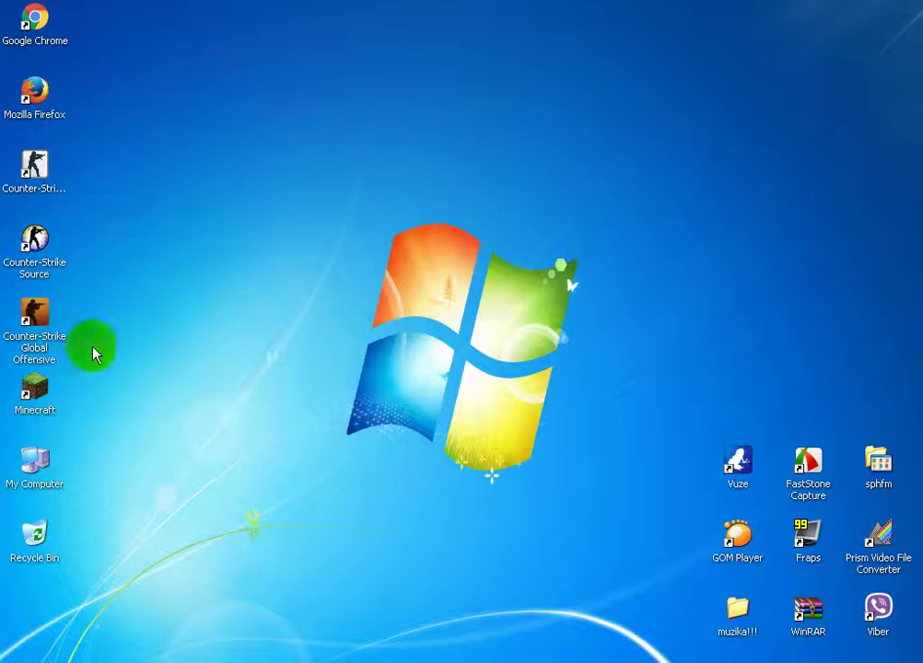
pyautogui.click(28, 339)
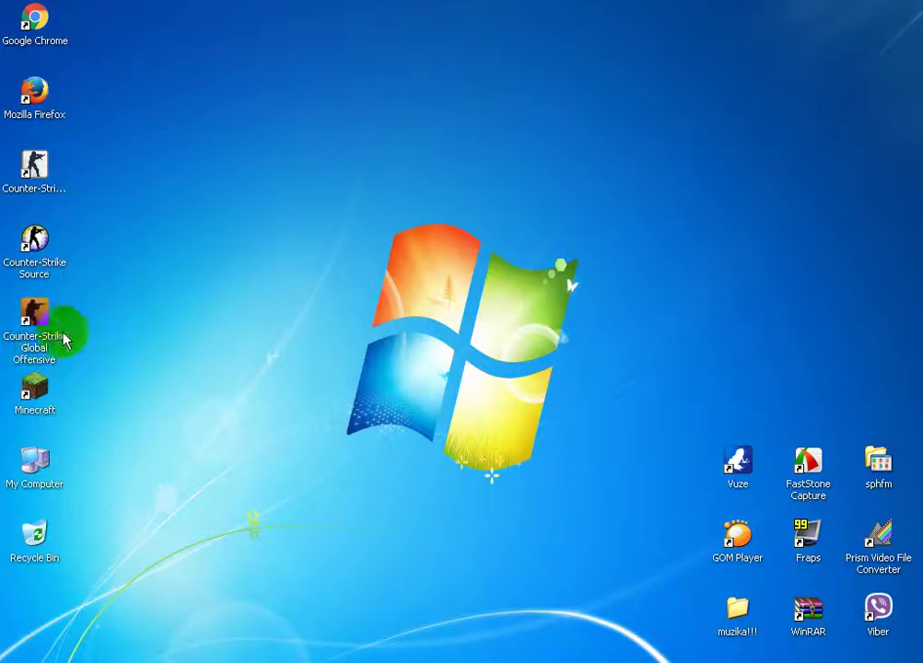
pyautogui.click(126, 341)
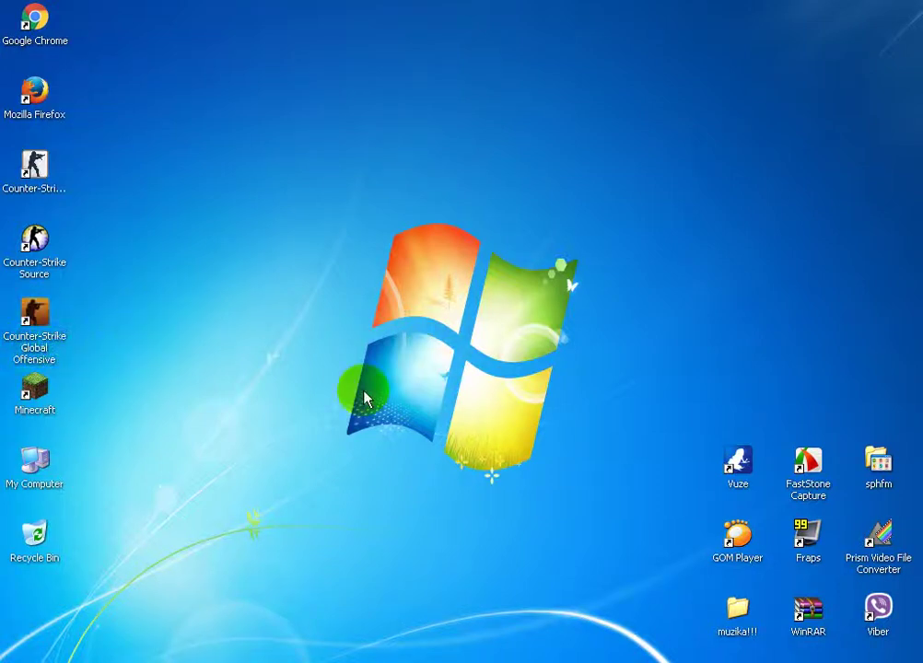
pyautogui.moveTo(518, 371); pyautogui.dragTo(619, 364)
pyautogui.moveTo(561, 531); pyautogui.dragTo(77, 609)
pyautogui.moveTo(143, 82); pyautogui.dragTo(440, 324)
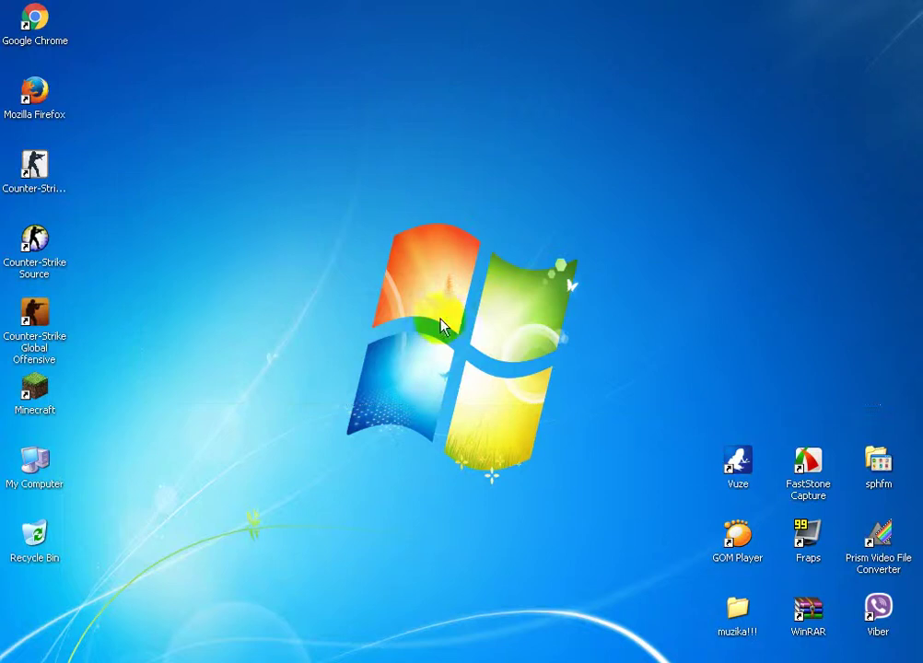